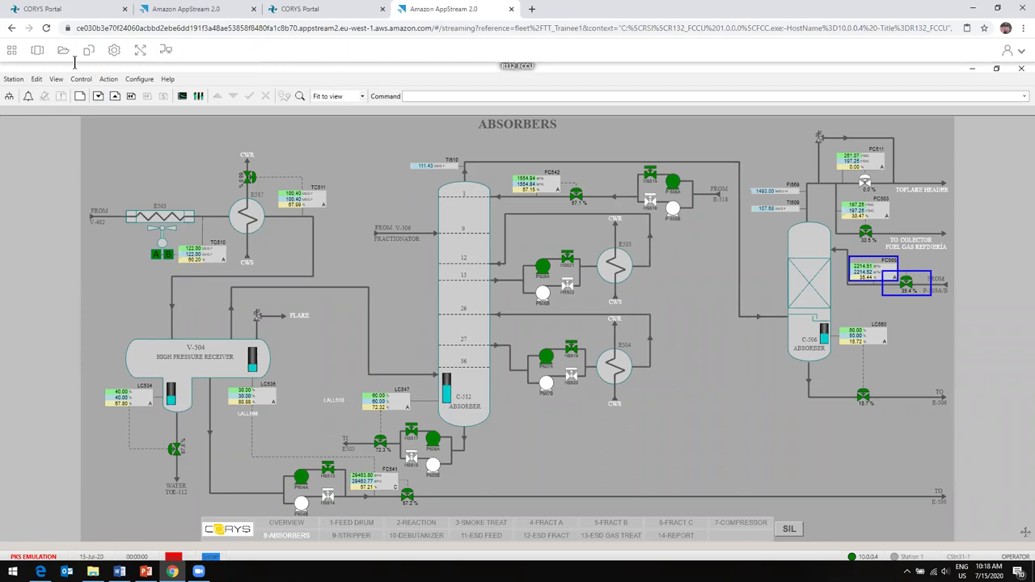
# Review the instructor portal, instructor station, trainee portal and trainee station of the RefComm Demo simulator, ending on the instructor station.
pyautogui.click(74, 12)
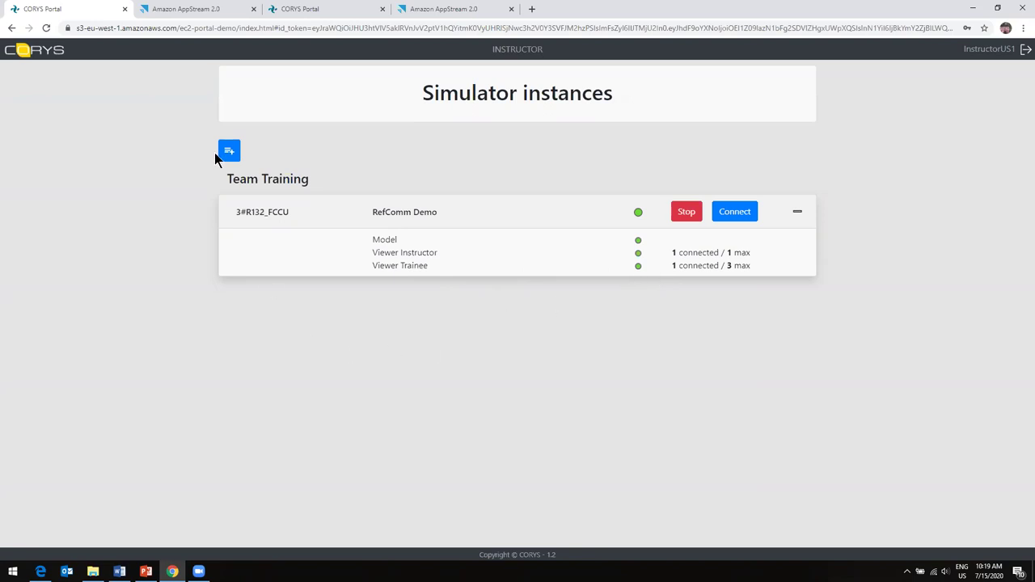
pyautogui.click(182, 11)
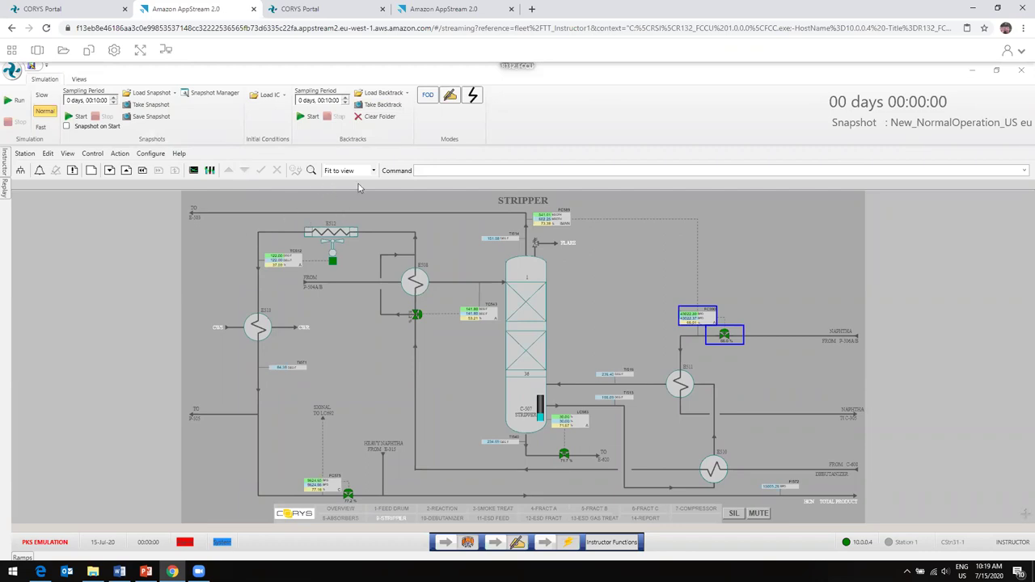
pyautogui.click(339, 11)
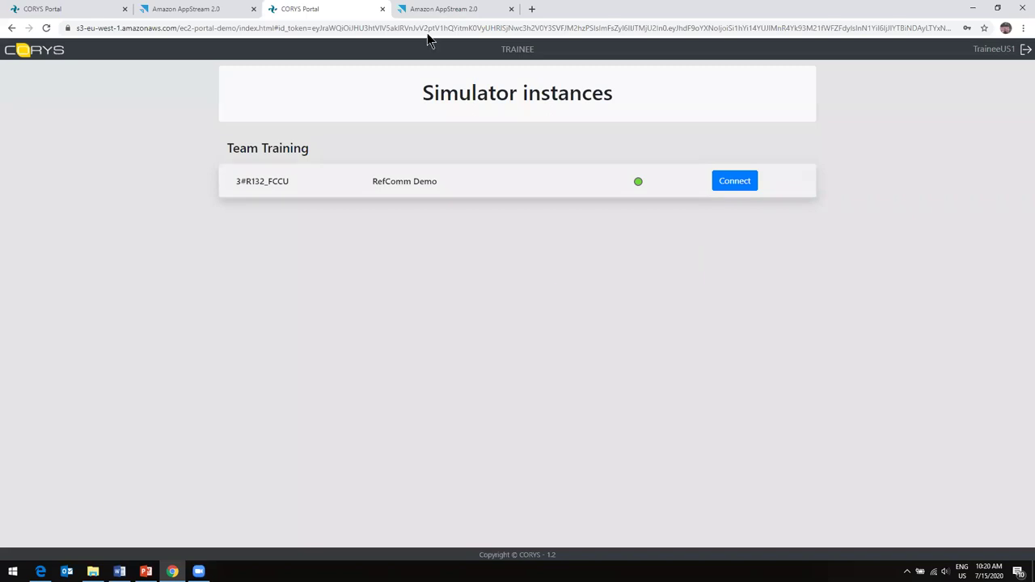
pyautogui.hotkey('ctrl', 'Tab')
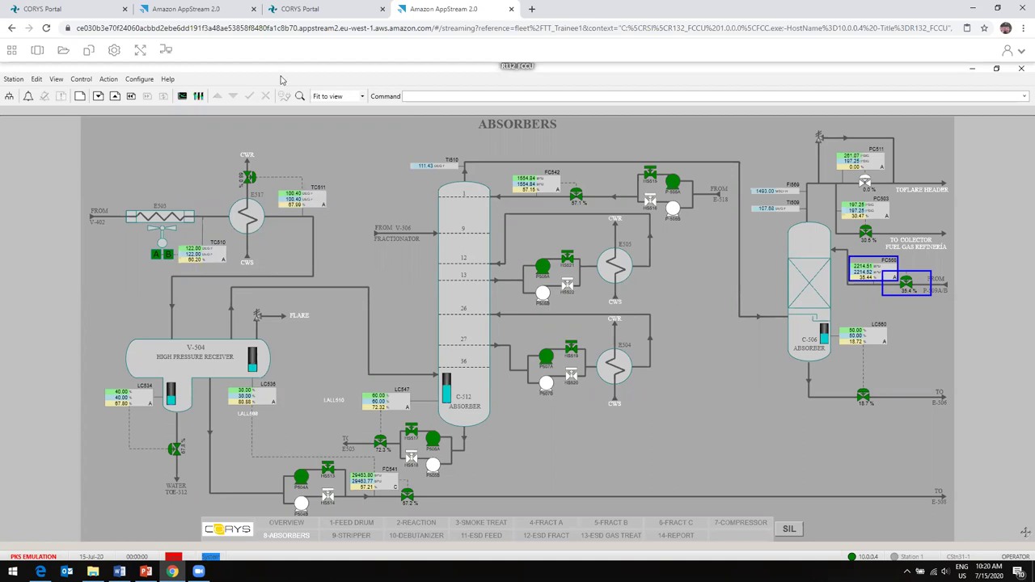
pyautogui.click(183, 10)
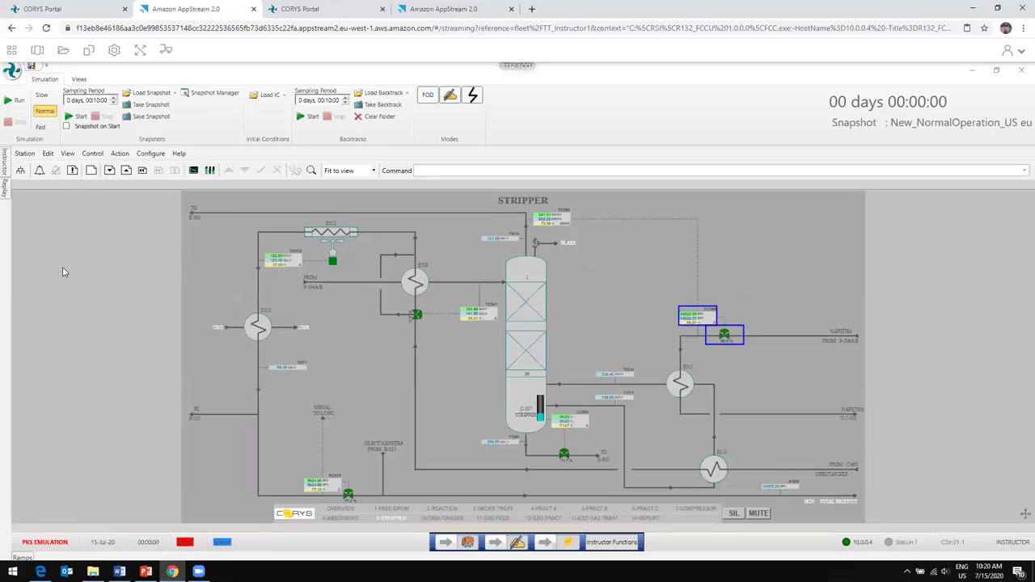
# Examine the simulation run and speed controls and the lists of available initial conditions and snapshots.
pyautogui.click(17, 101)
pyautogui.click(47, 94)
pyautogui.click(46, 110)
pyautogui.click(284, 96)
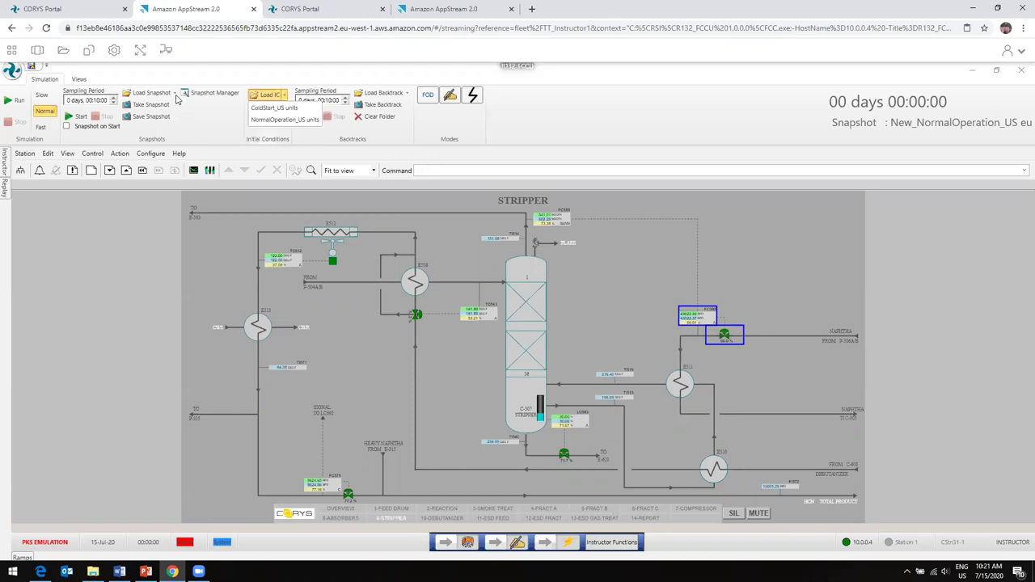
pyautogui.click(176, 94)
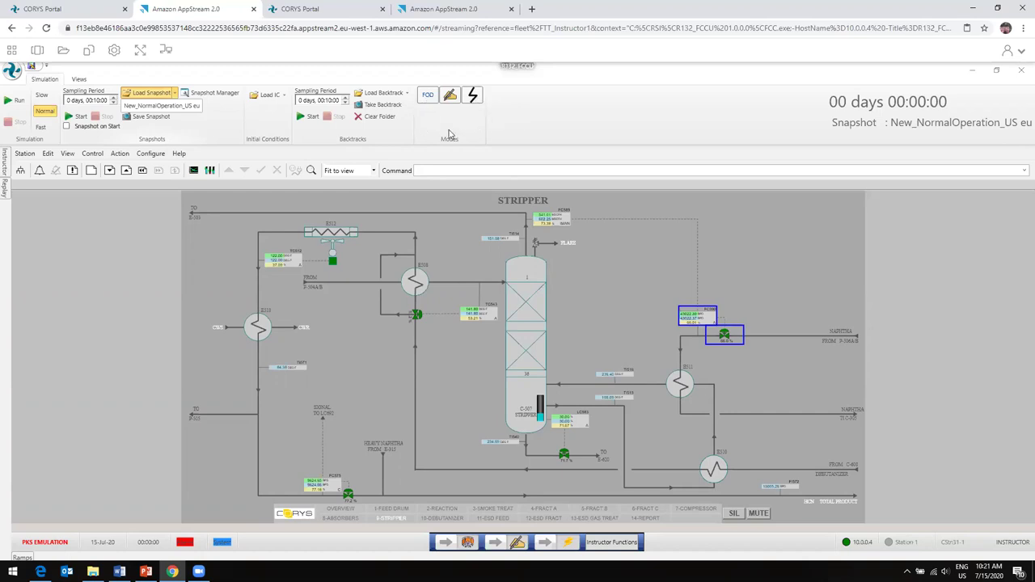
# Show the malfunctions on the Stripper display and examine the failure options for the FC589 transmitter without applying any.
pyautogui.click(473, 96)
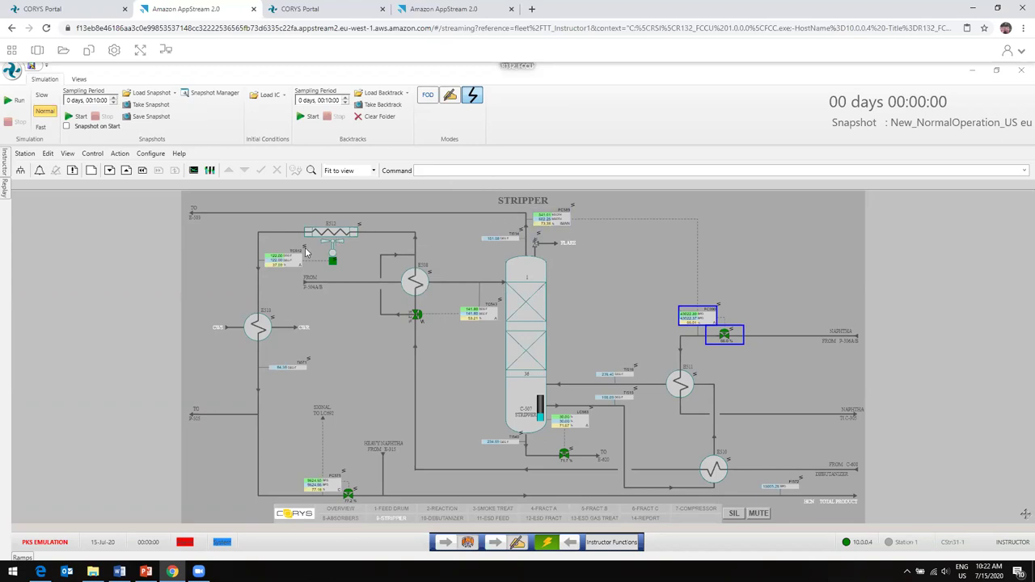
pyautogui.click(570, 215)
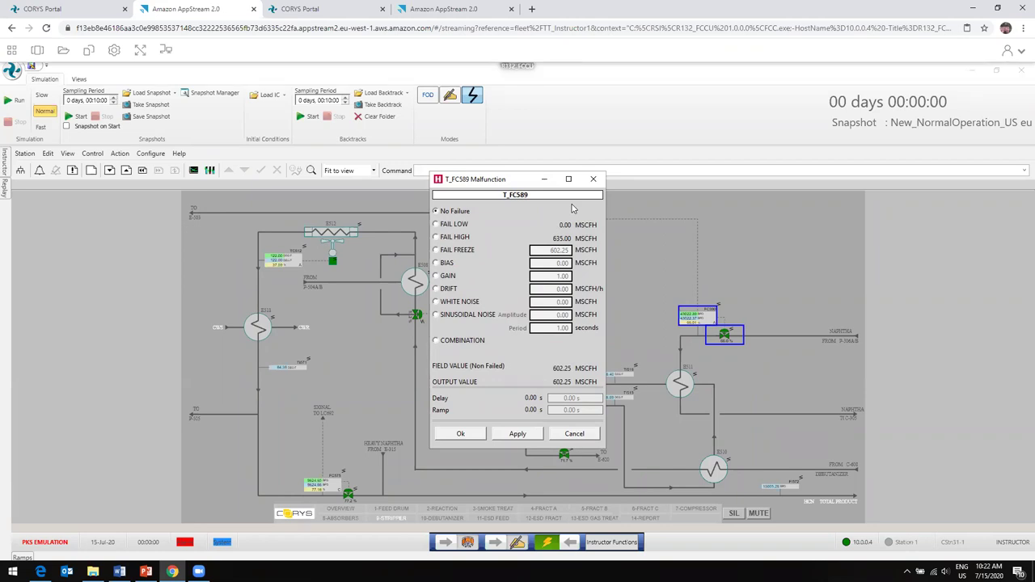
pyautogui.moveTo(512, 184); pyautogui.dragTo(382, 199)
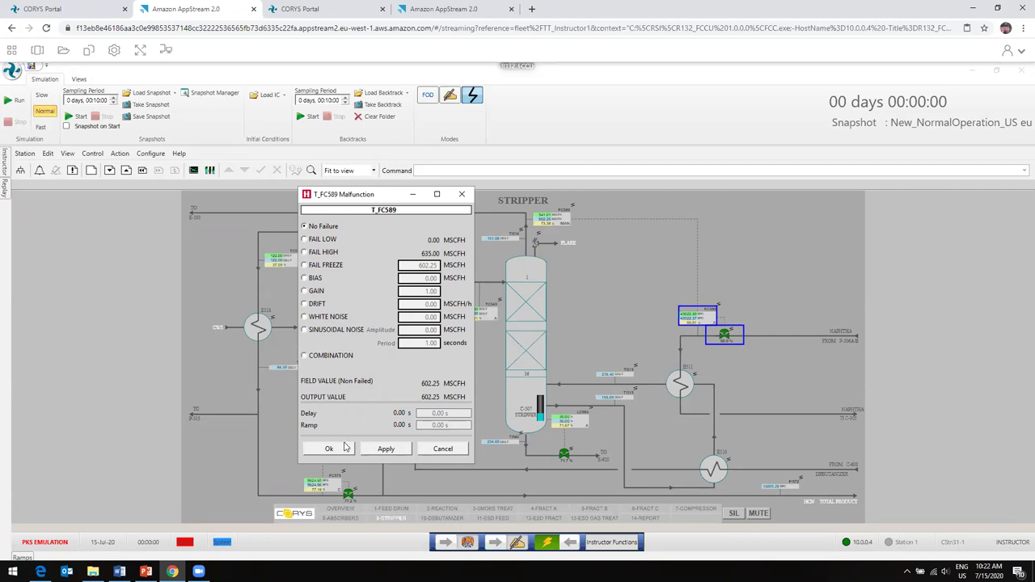
pyautogui.click(462, 195)
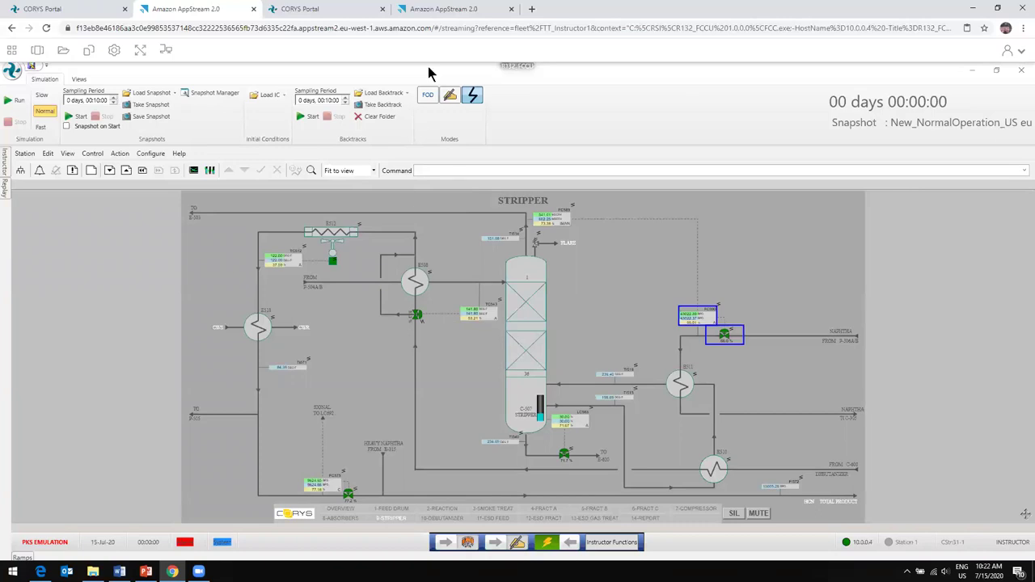
# Examine the fouling malfunction options for heat exchanger E508, leave them unapplied and turn off malfunction mode.
pyautogui.click(430, 277)
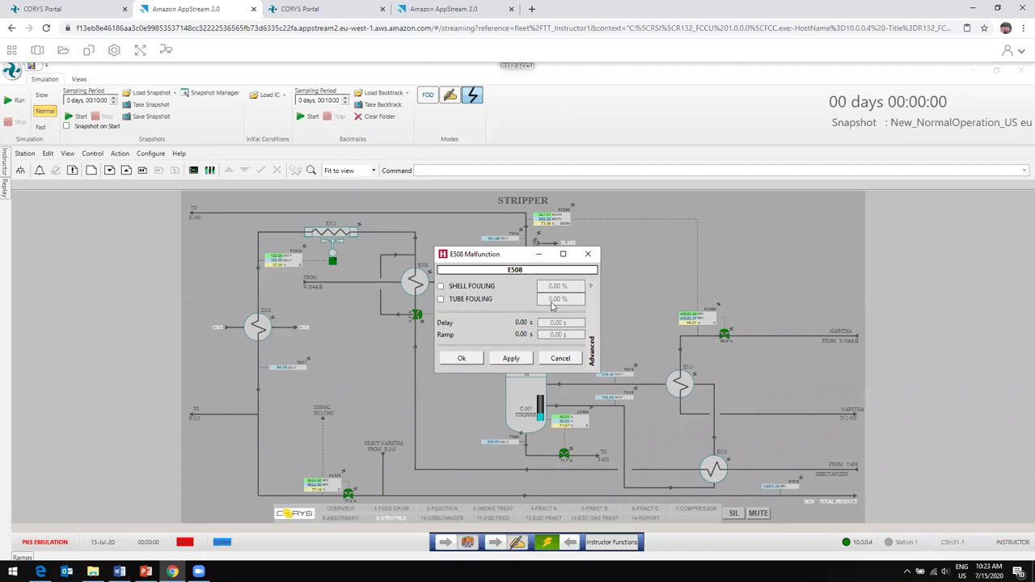
pyautogui.click(588, 256)
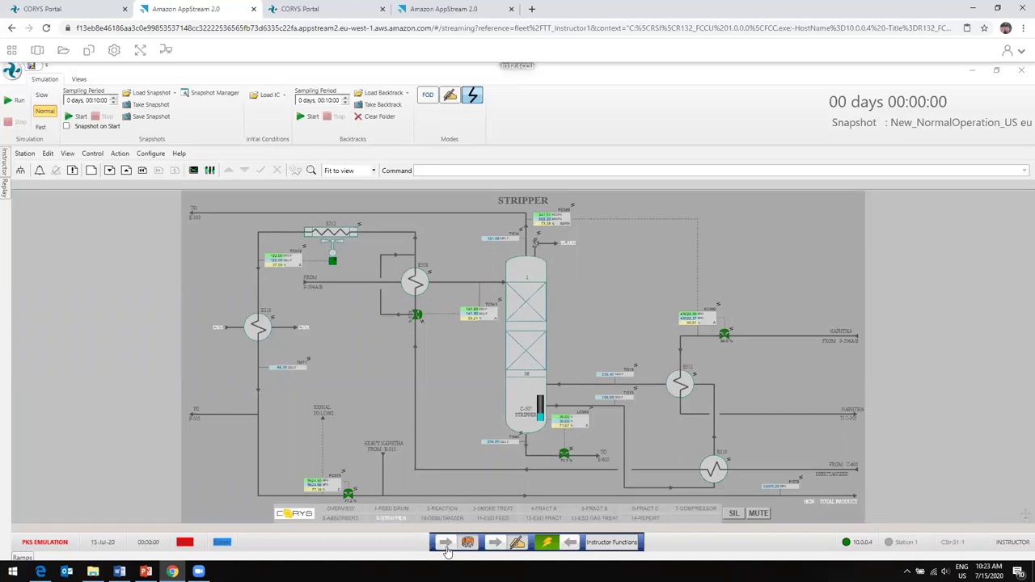
pyautogui.click(572, 544)
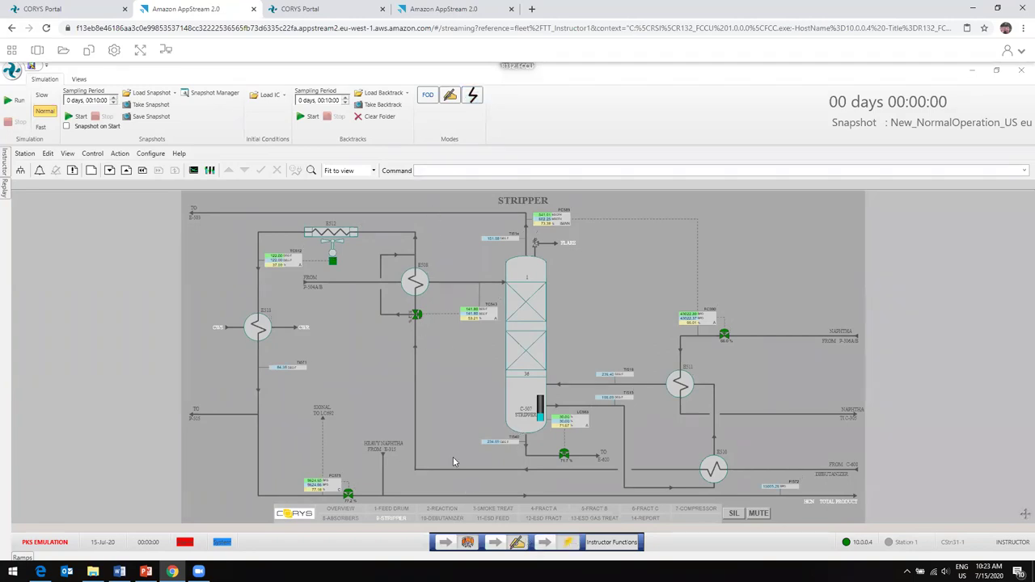
# Show the field-operated devices for the Stripper and Feed Drum, and inspect the Feed Drum flare line valve's controls.
pyautogui.click(446, 543)
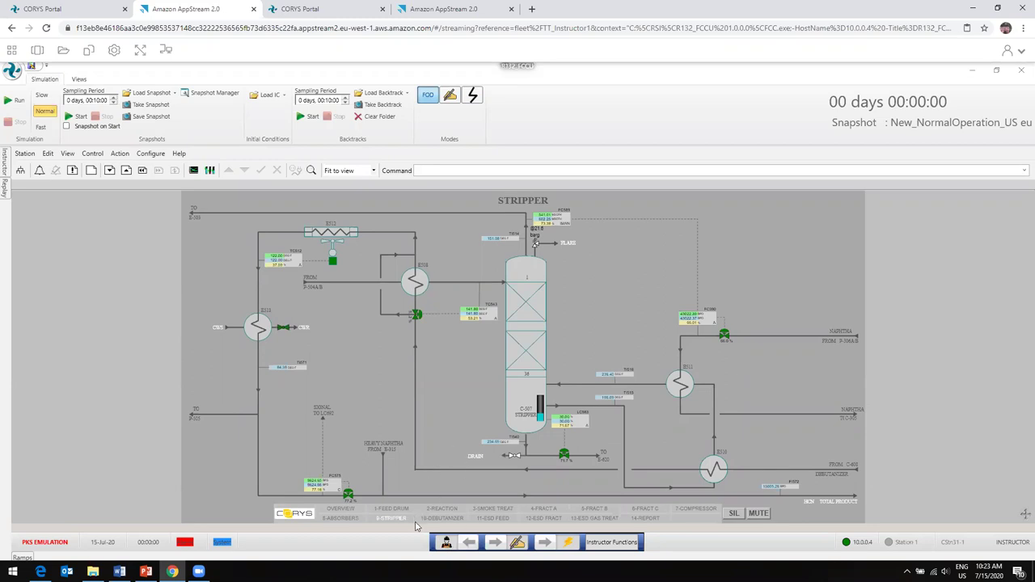
pyautogui.click(393, 508)
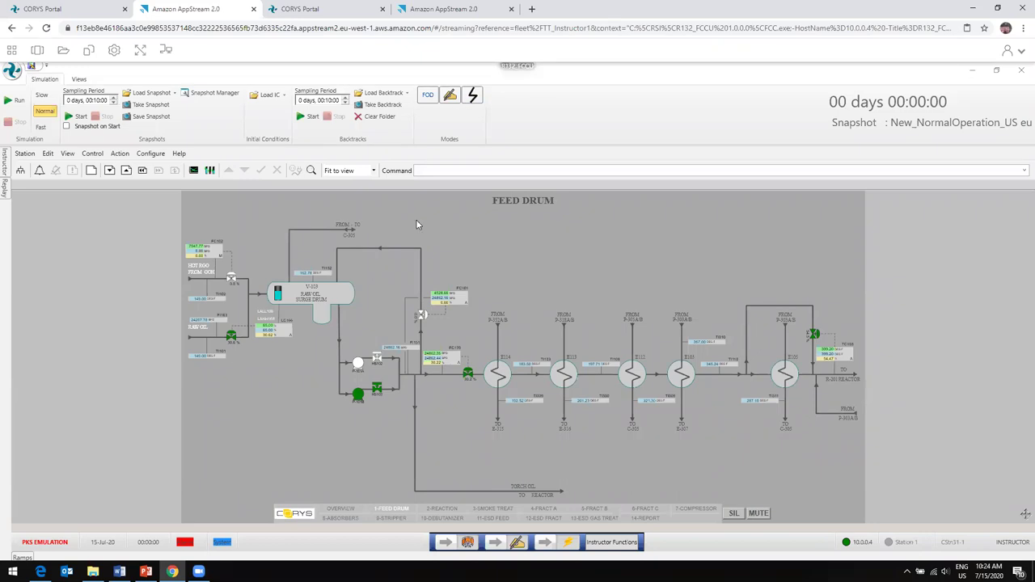
pyautogui.click(427, 96)
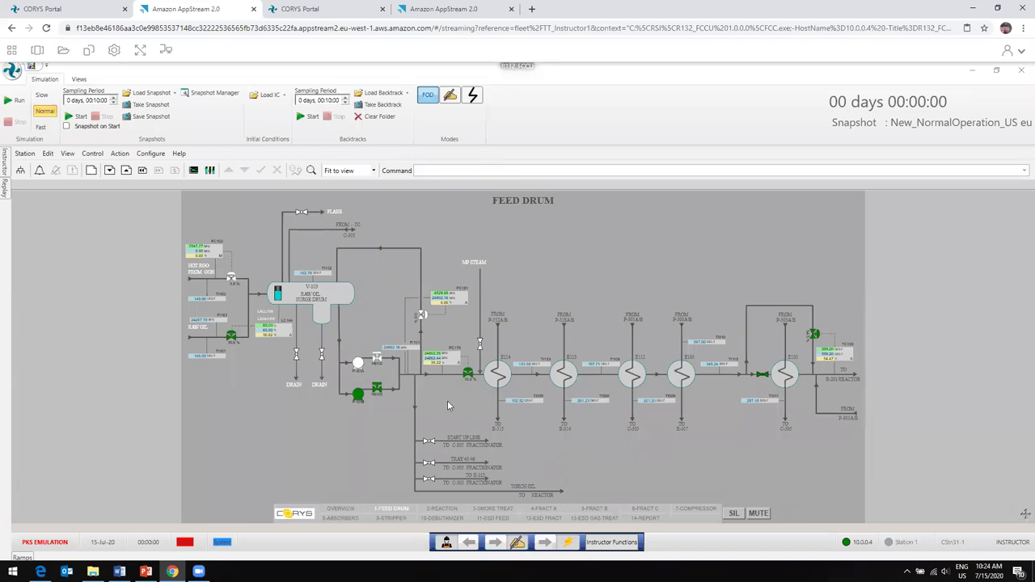
pyautogui.click(301, 214)
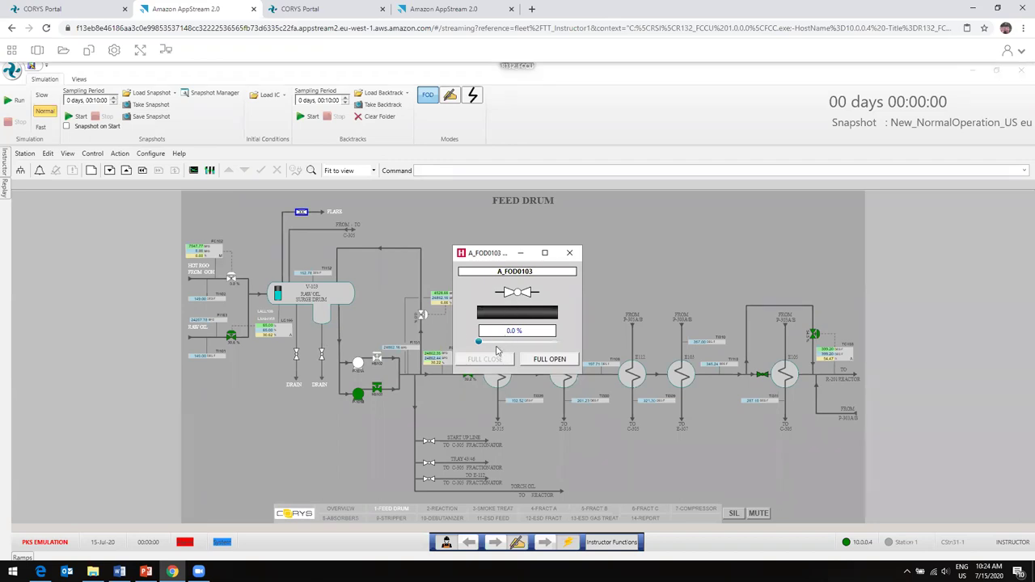
pyautogui.click(571, 254)
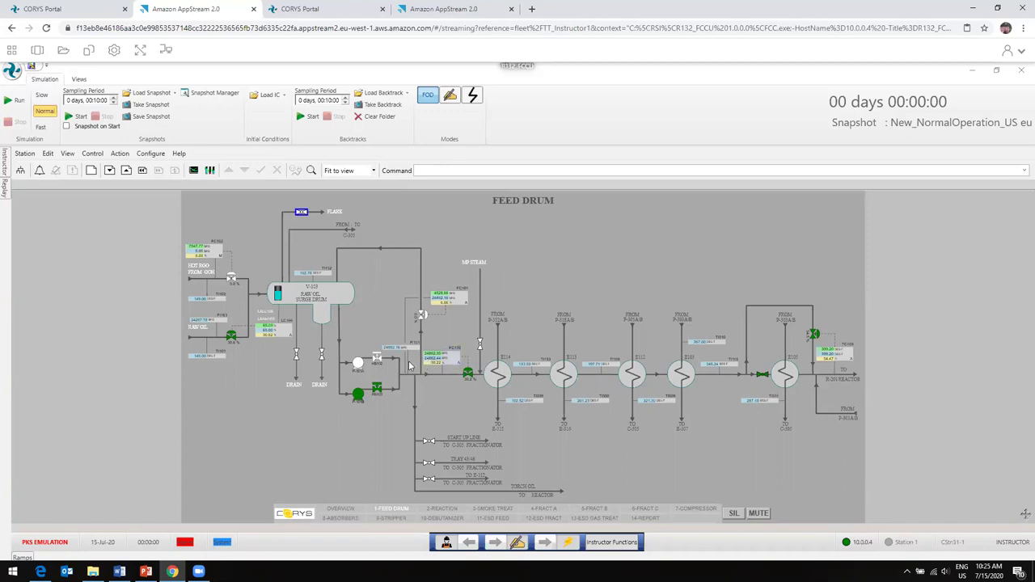
pyautogui.click(427, 97)
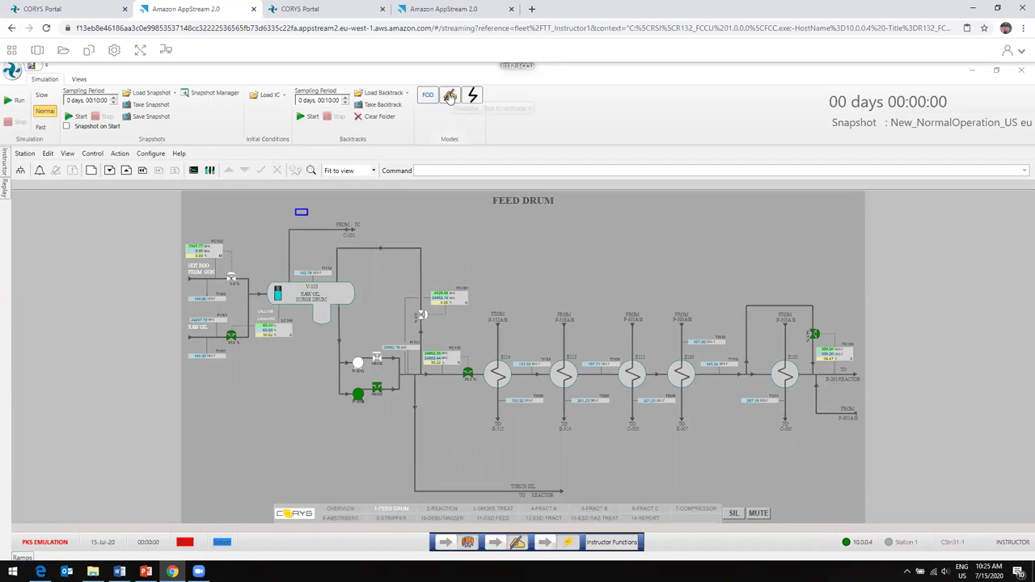
# Show the Feed Drum's battery limits and examine the raw oil feed's conditions and composition without changing them.
pyautogui.click(450, 96)
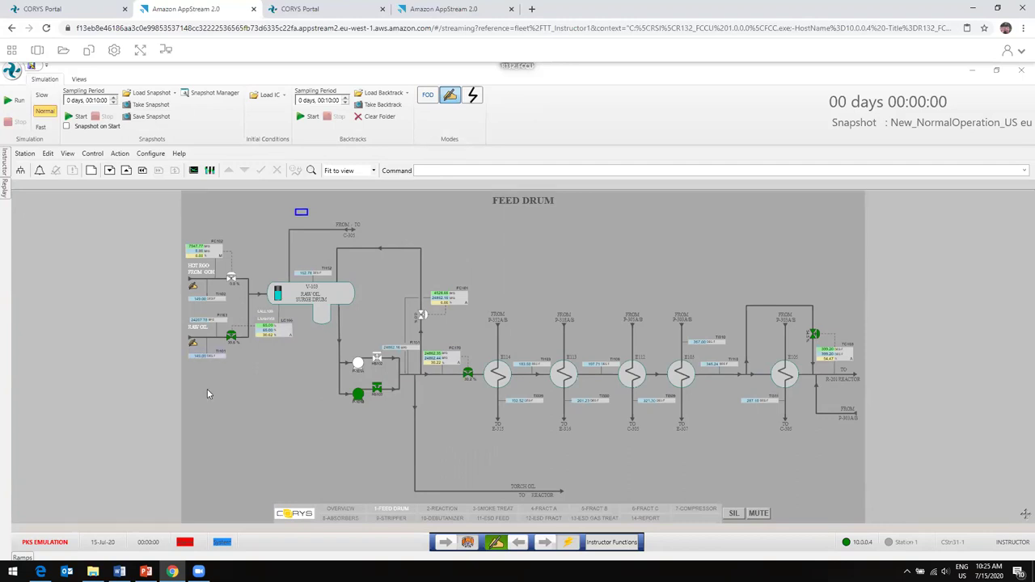
pyautogui.click(193, 344)
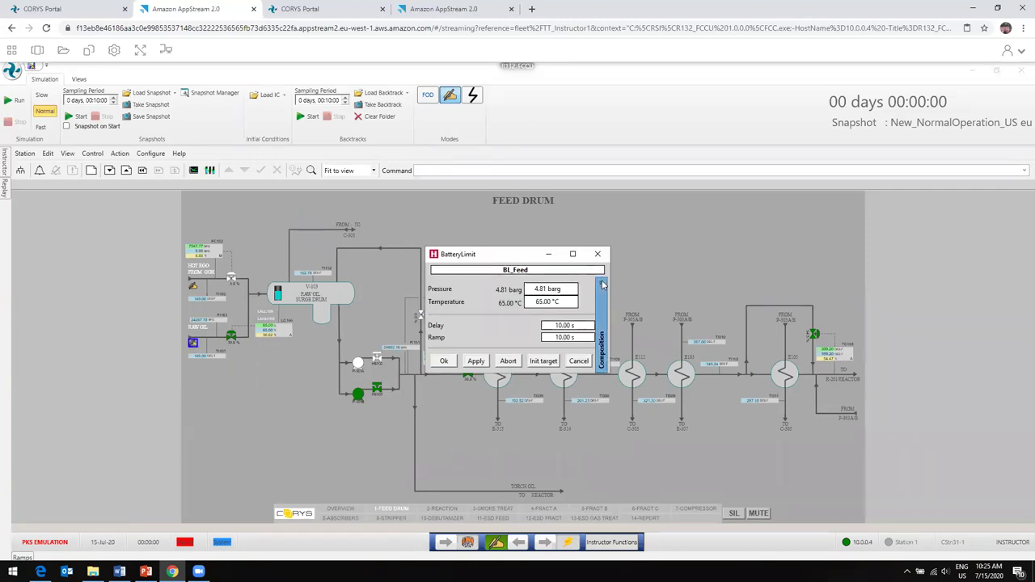
pyautogui.click(602, 285)
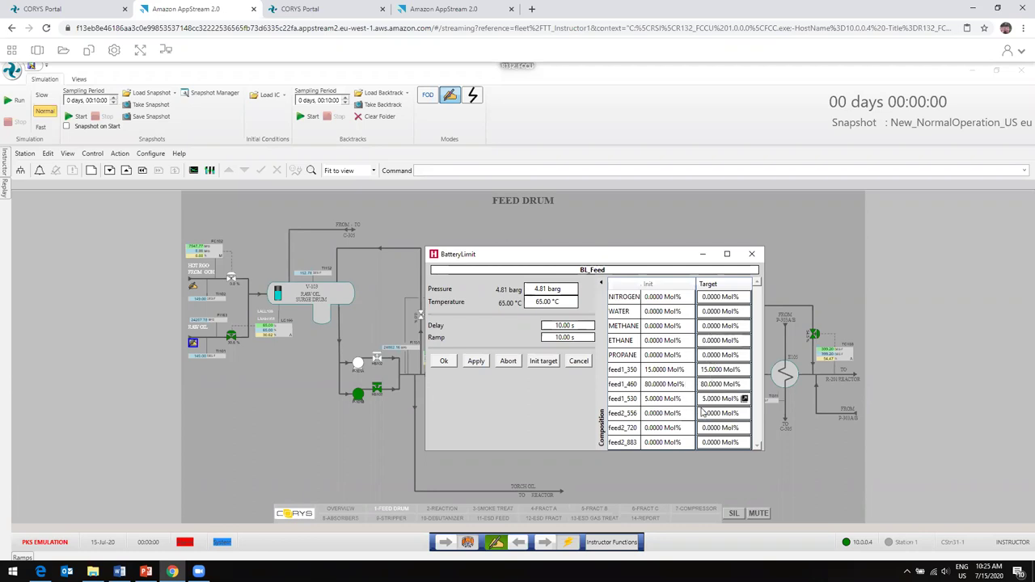
pyautogui.click(753, 255)
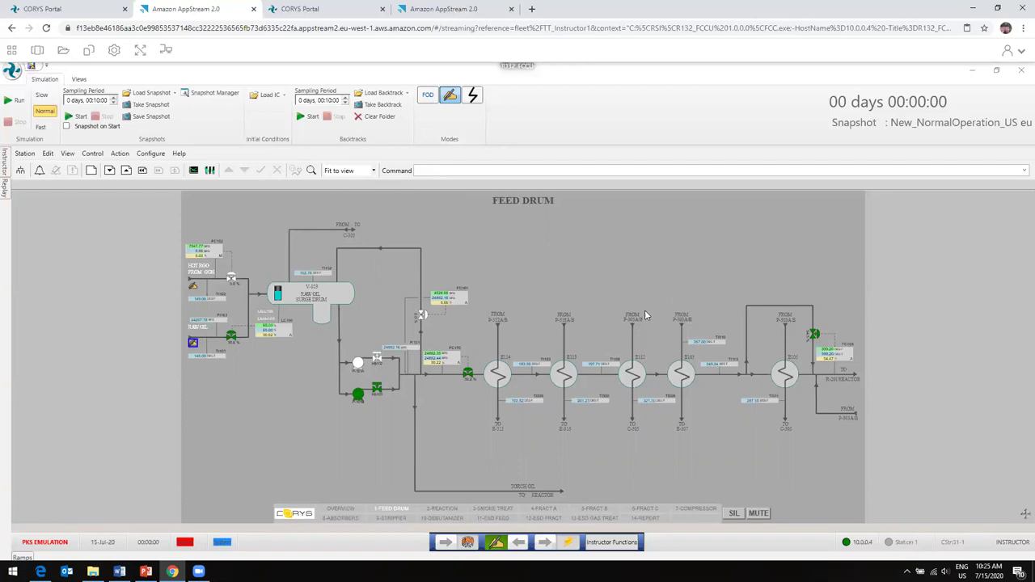
# Show the field-operated devices again and inspect the FC170 valve's bypass and block valve controls.
pyautogui.click(428, 95)
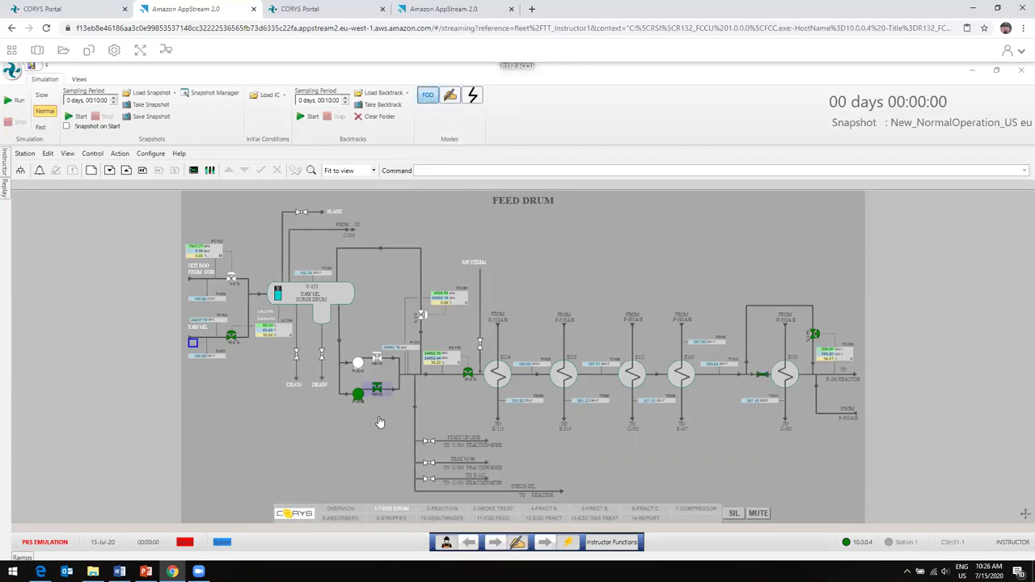
pyautogui.click(467, 378)
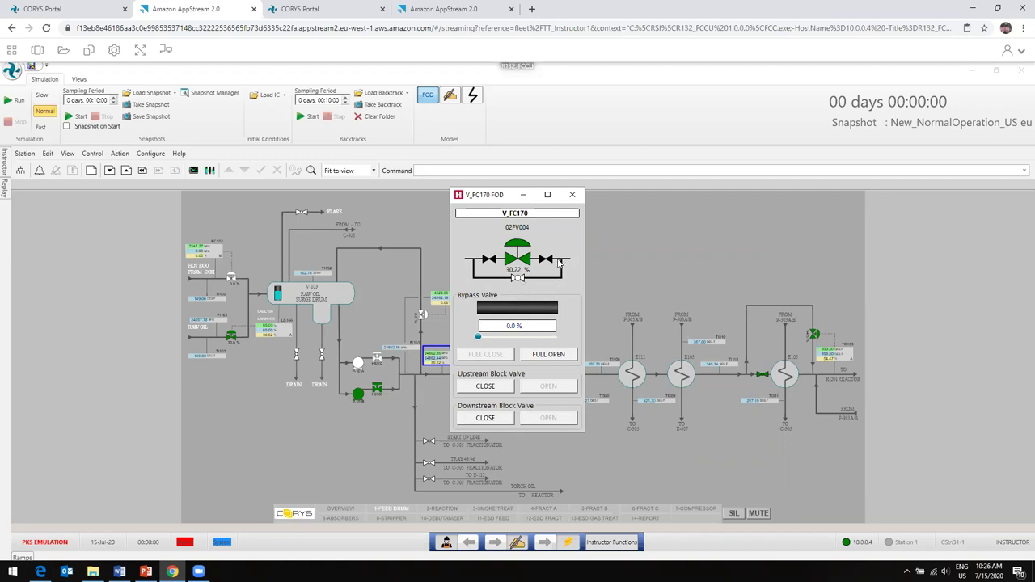
pyautogui.click(572, 197)
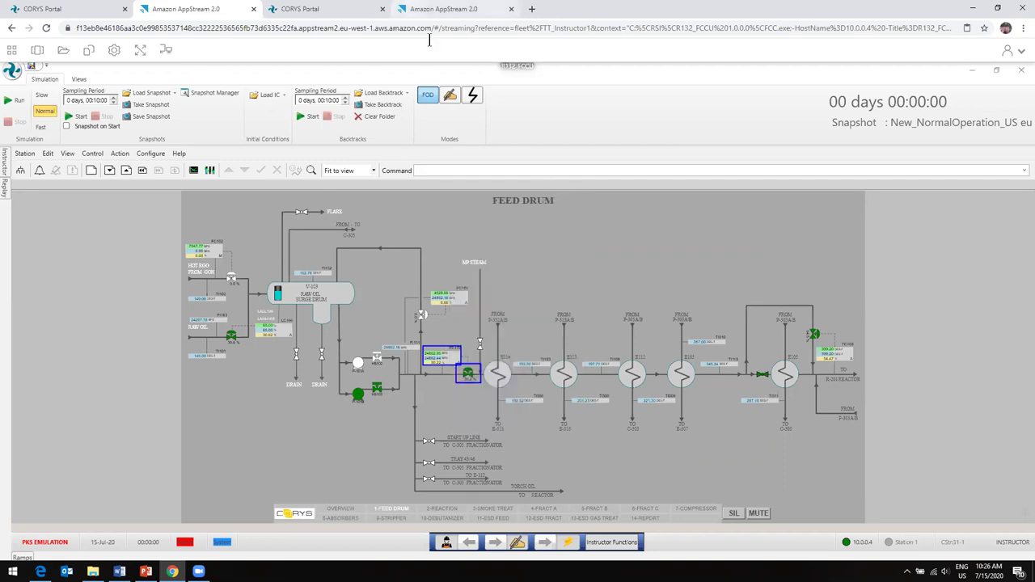
# Switch to the trainee station and open the FC542 controller's faceplate on the Absorbers display.
pyautogui.click(440, 11)
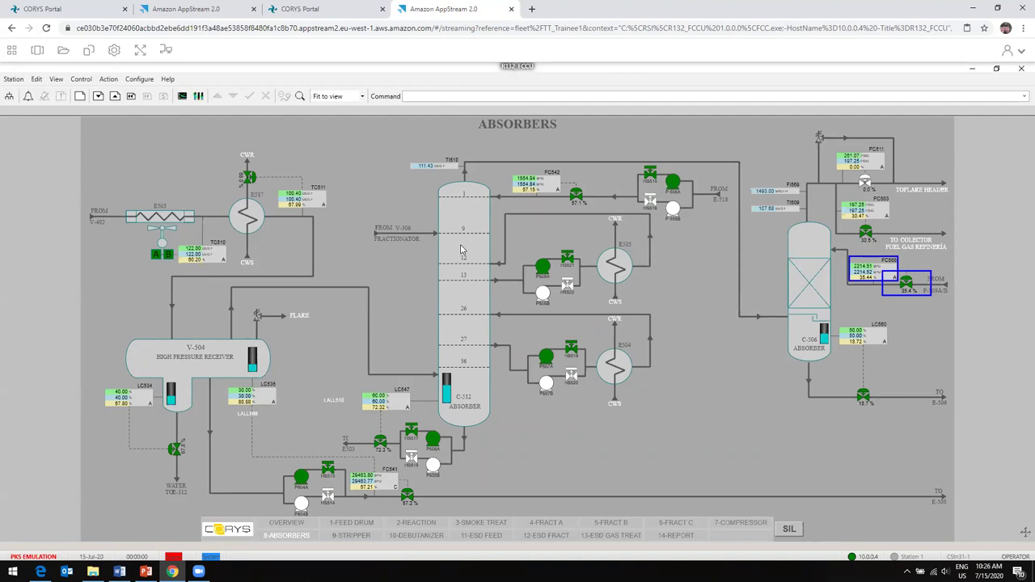
pyautogui.click(537, 185)
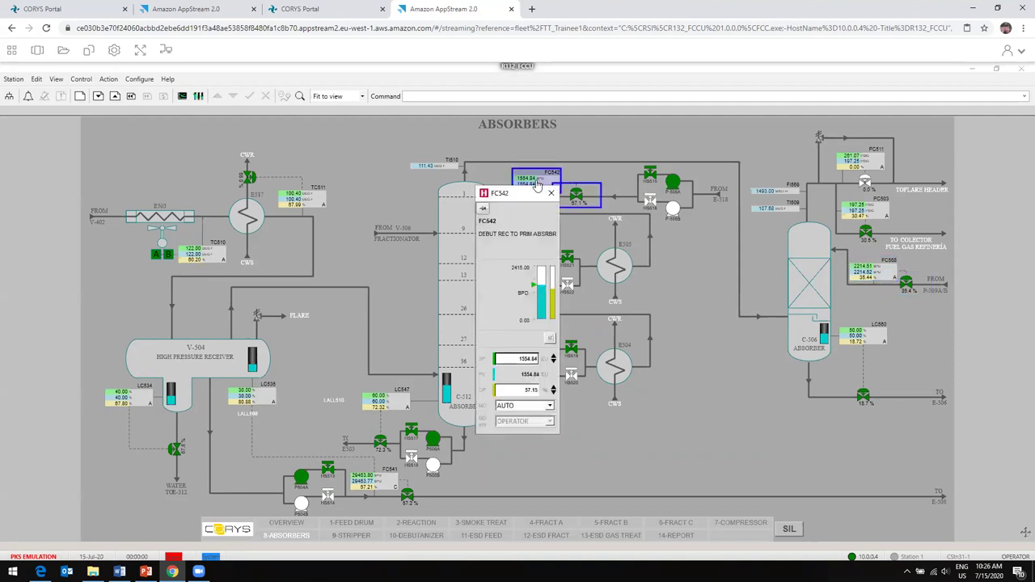
pyautogui.click(531, 358)
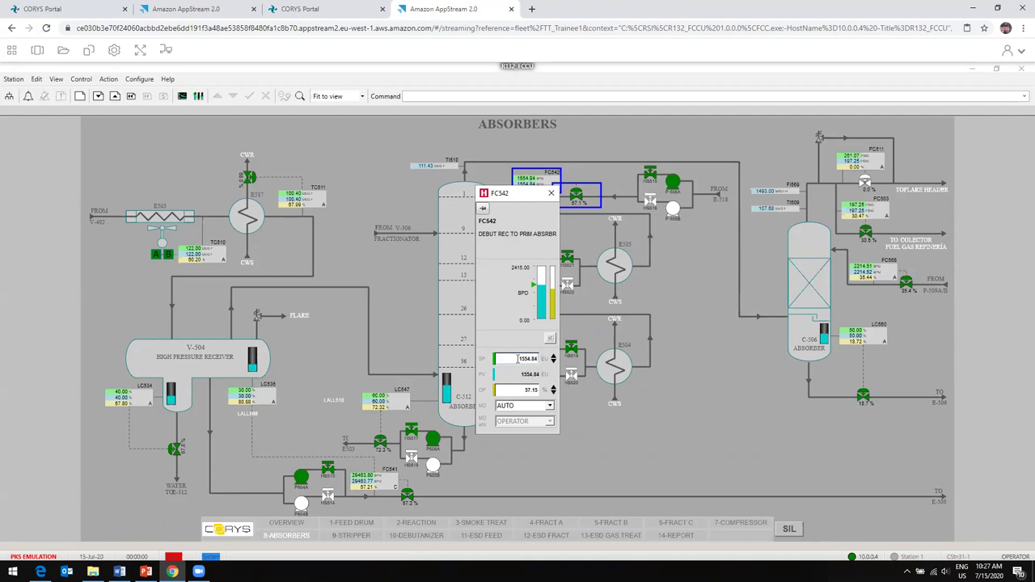
# Switch to the instructor station and run the simulation.
pyautogui.click(184, 10)
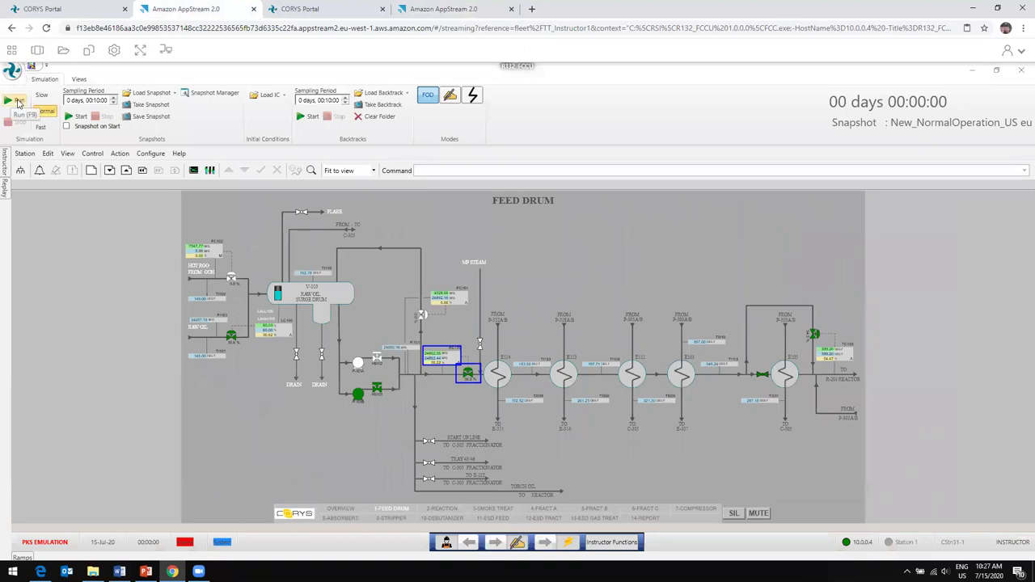
pyautogui.click(17, 103)
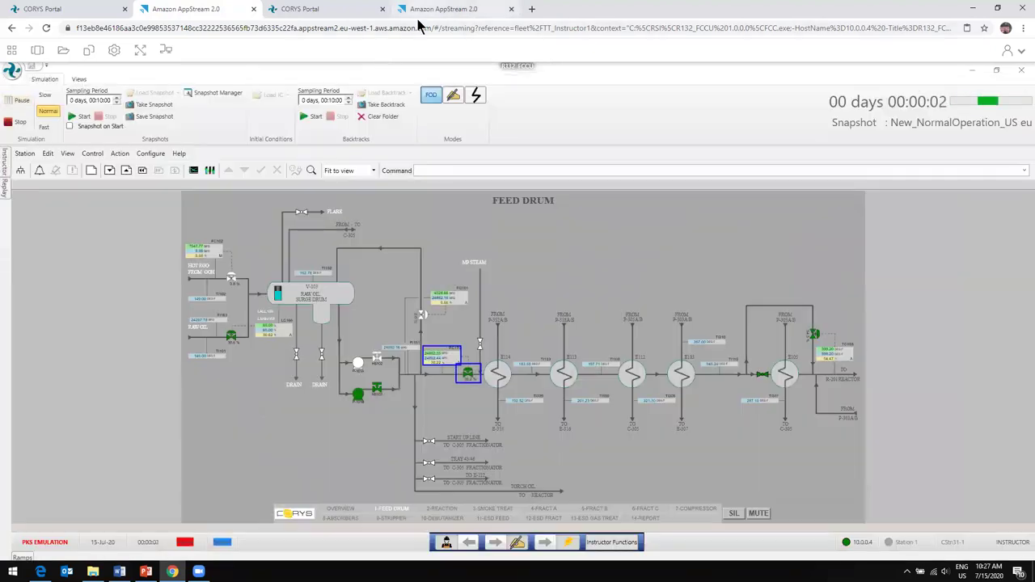
# Switch to the trainee station, set the FC542 controller's setpoint to 1555 and close its faceplate.
pyautogui.click(418, 14)
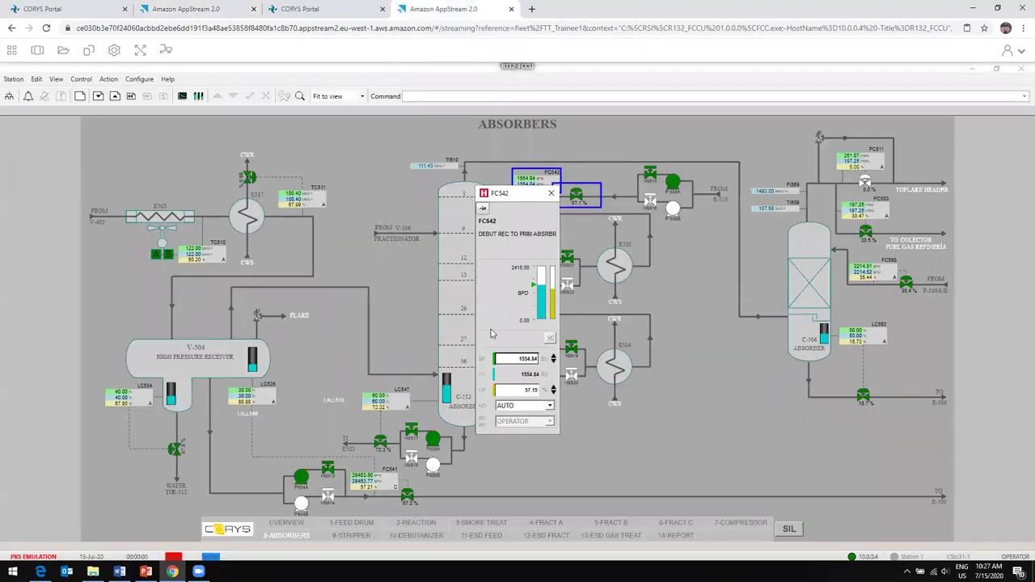
pyautogui.click(534, 359)
pyautogui.doubleClick(533, 358)
pyautogui.press('BackSpace')
pyautogui.write('1555')
pyautogui.press('Return')
pyautogui.click(549, 195)
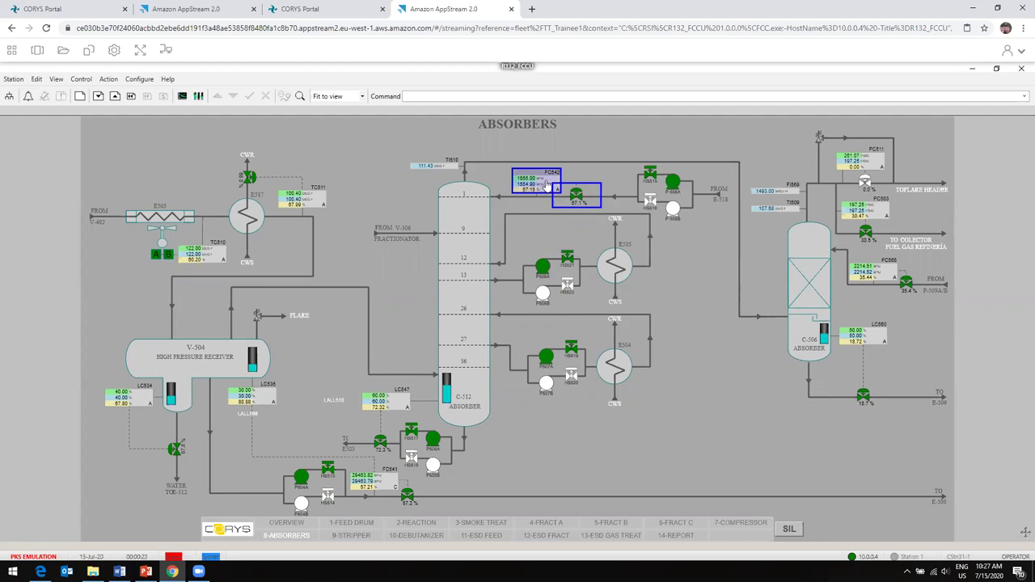
# View the trend for the FC542 controller and return to the Absorbers display.
pyautogui.rightClick(547, 185)
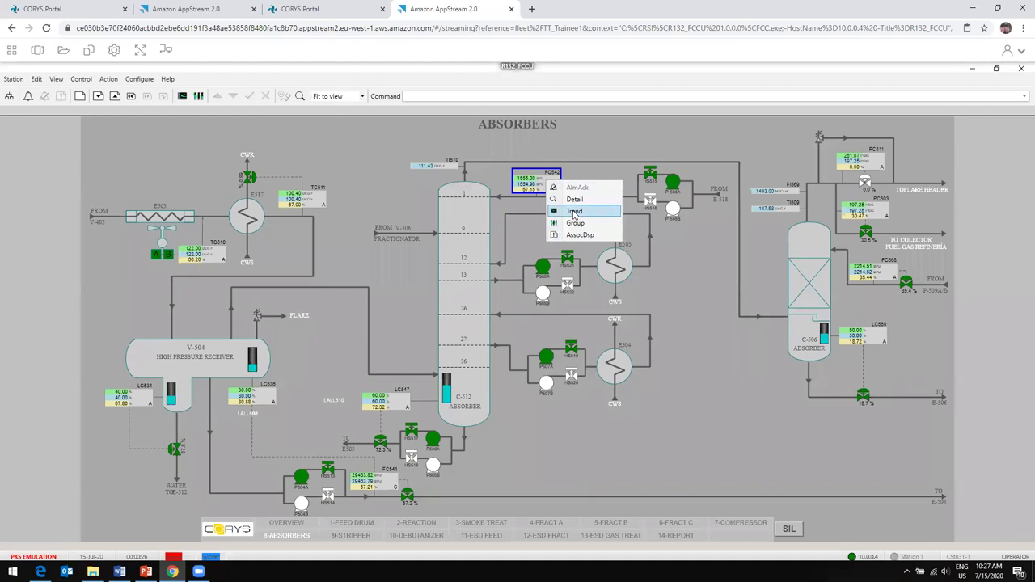
pyautogui.click(574, 212)
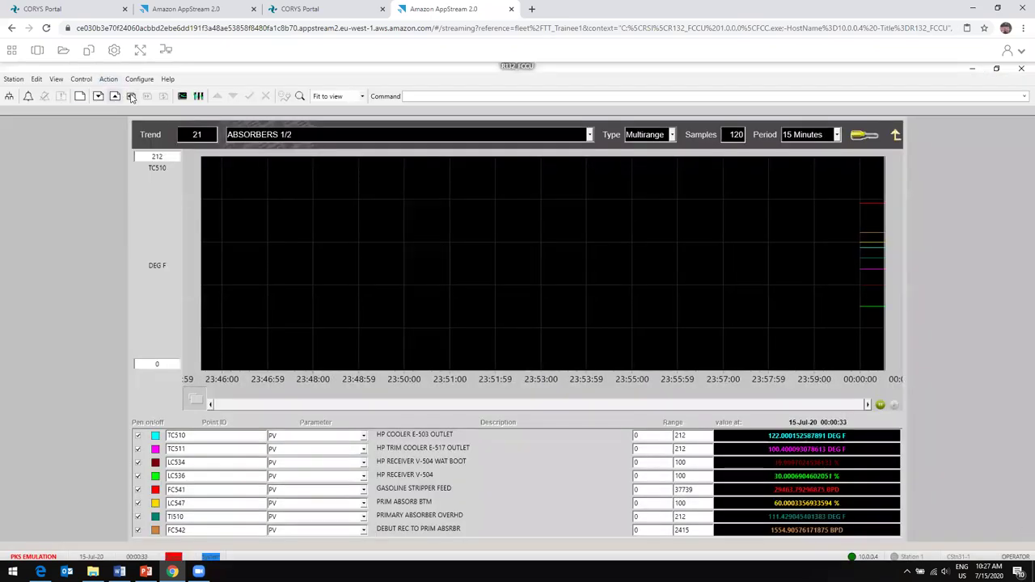
pyautogui.click(131, 97)
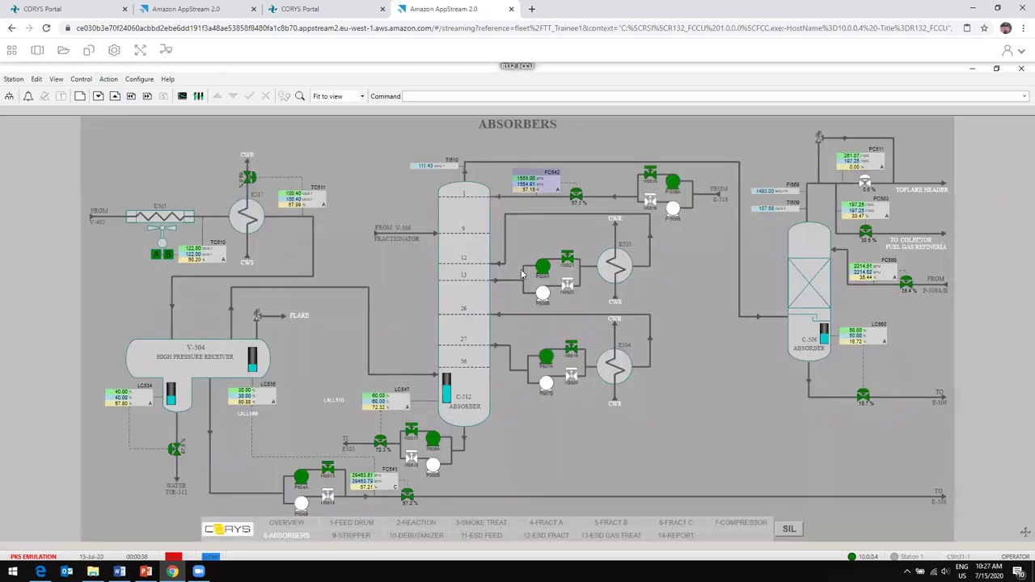
# Put the FC542 controller in MAN mode, set its output to 60% and close its faceplate.
pyautogui.click(540, 188)
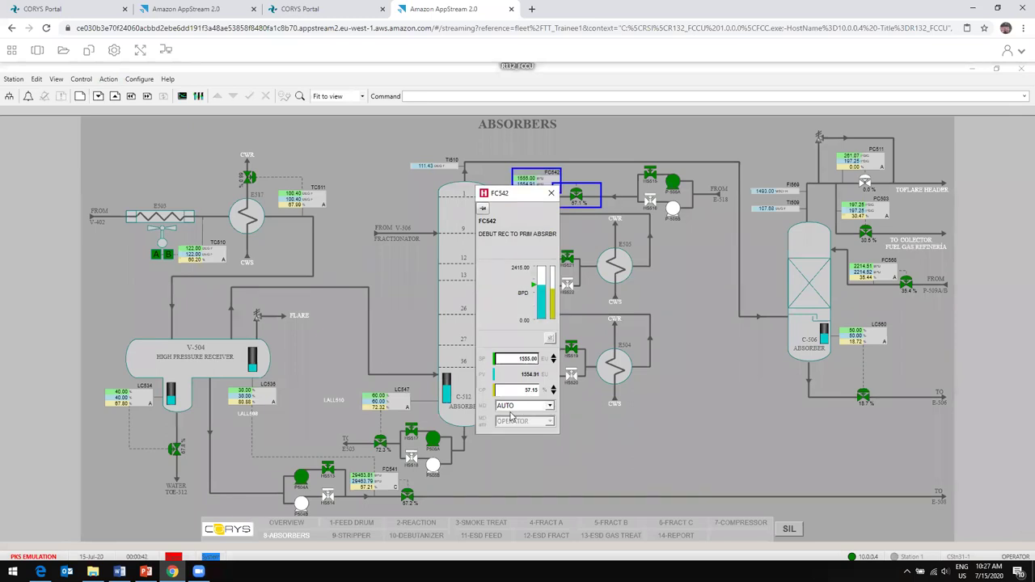
pyautogui.click(510, 407)
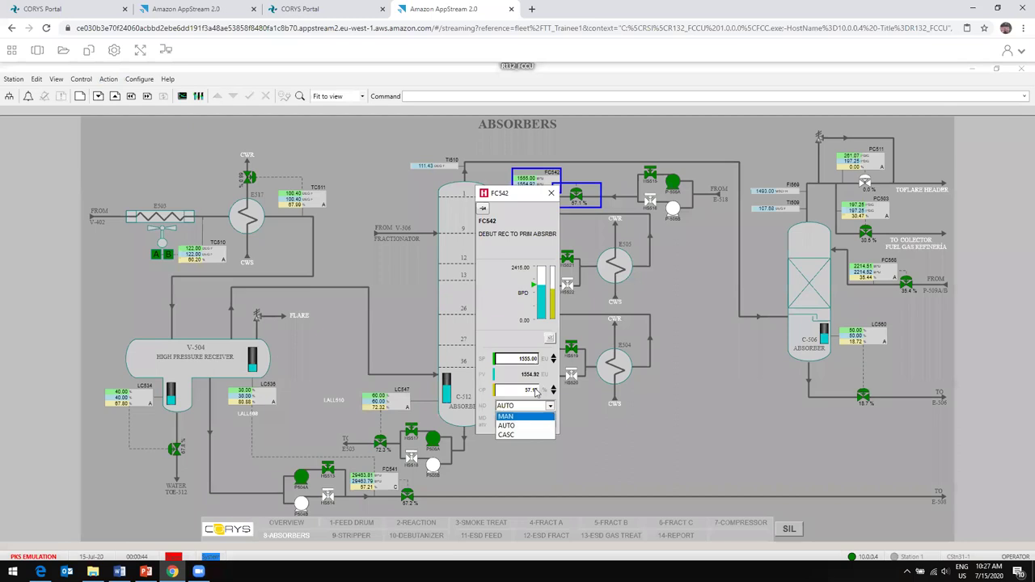
pyautogui.click(537, 390)
pyautogui.doubleClick(537, 391)
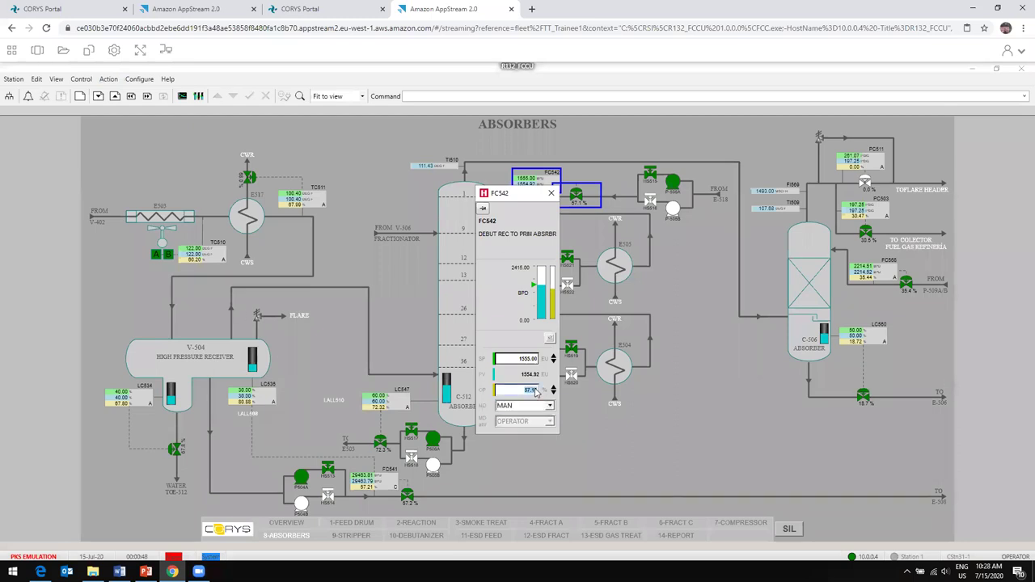
pyautogui.click(550, 194)
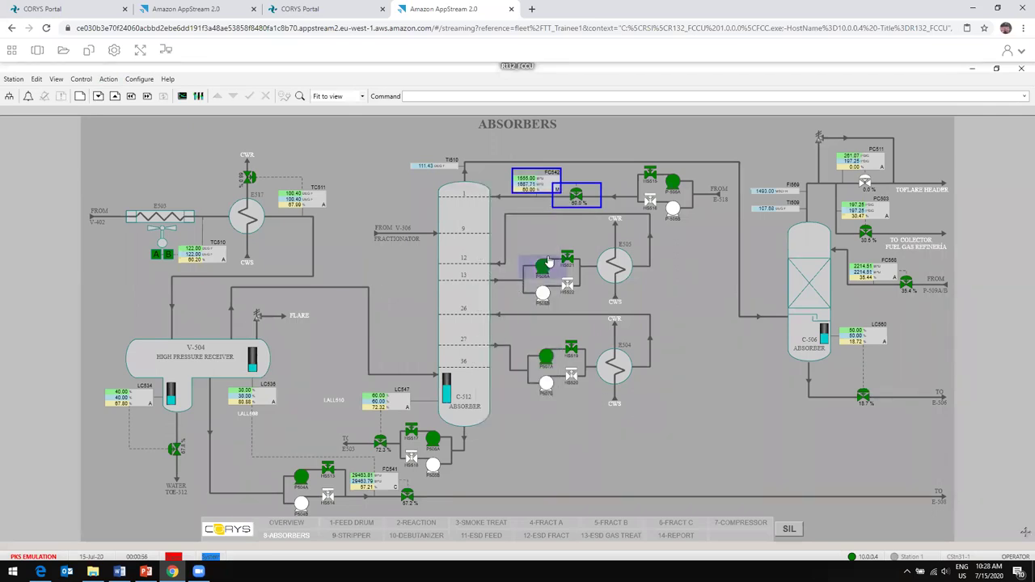
# Inspect the P508A upper intercooler pump's faceplate, and start the P507B lower intercooler pump from its own faceplate.
pyautogui.click(546, 263)
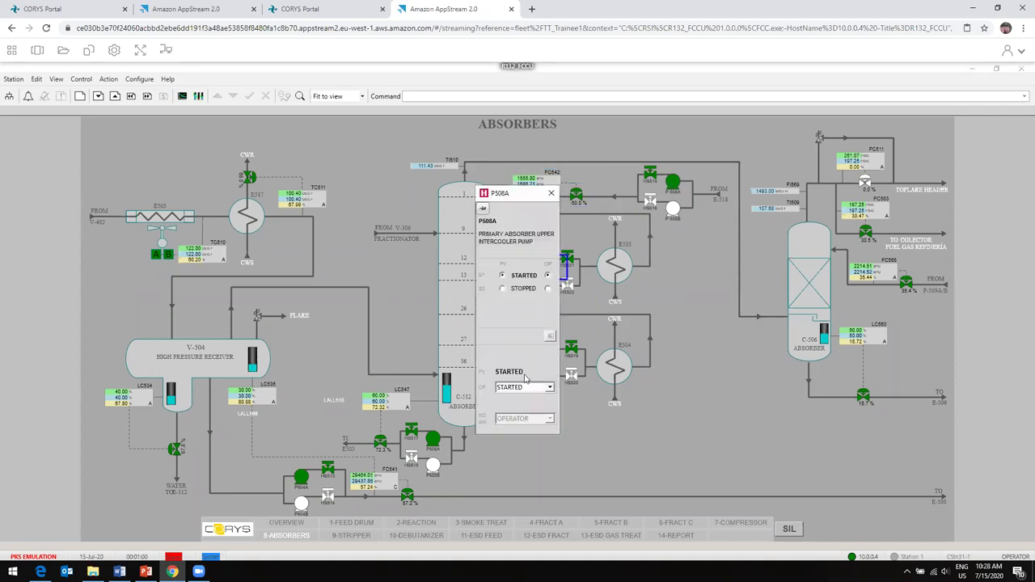
pyautogui.click(552, 196)
pyautogui.click(545, 382)
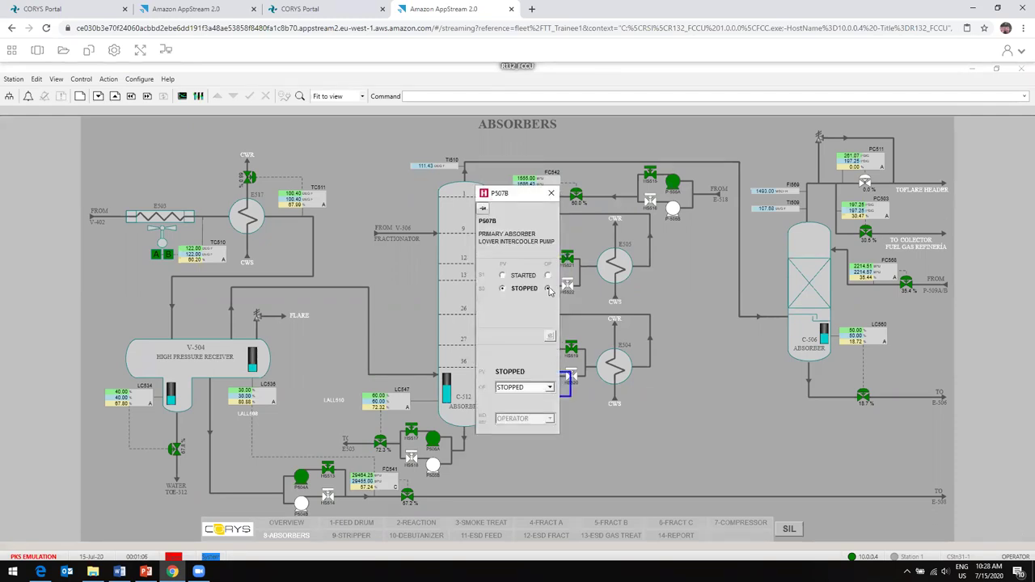
pyautogui.click(549, 387)
pyautogui.click(507, 408)
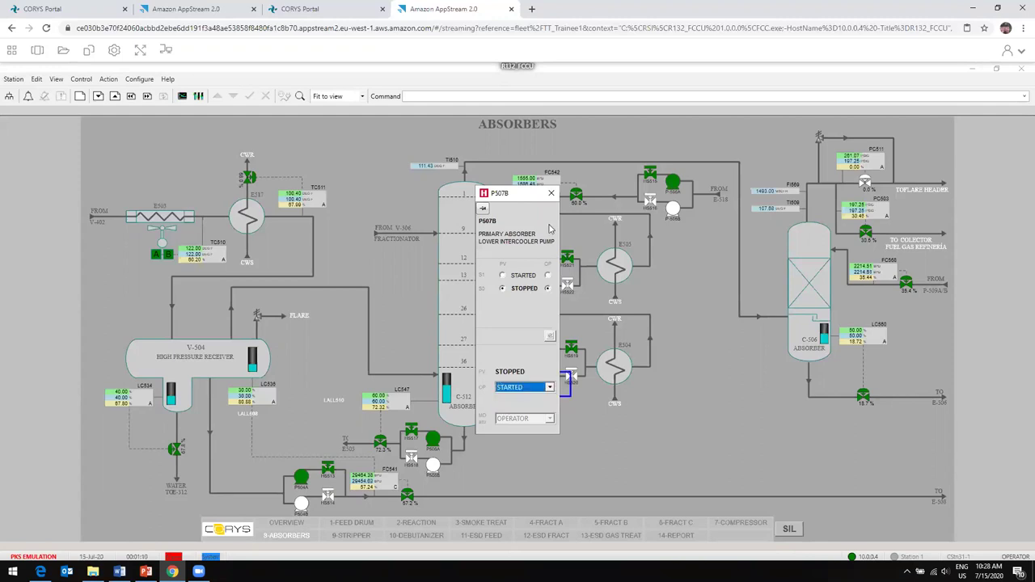
pyautogui.click(550, 193)
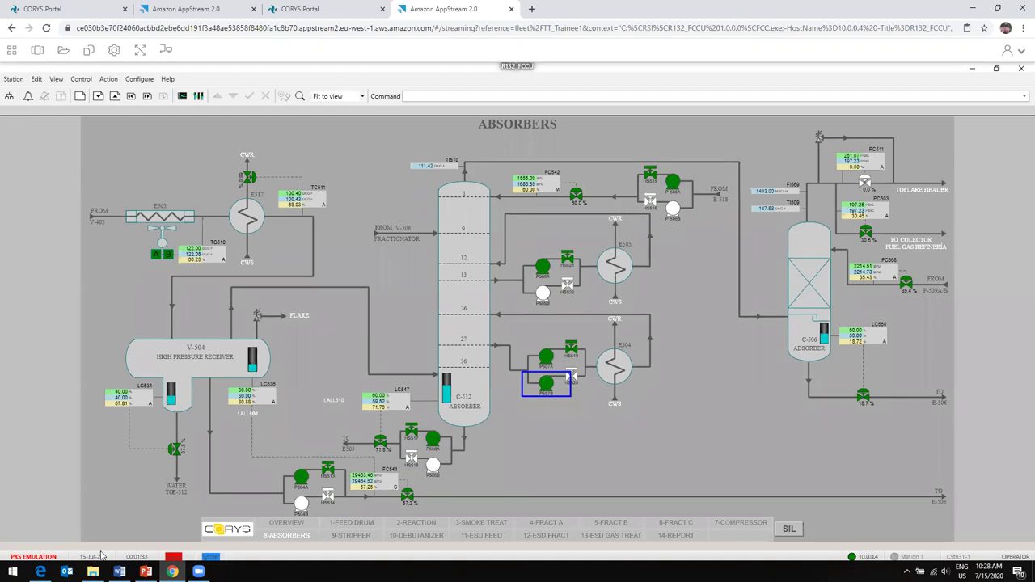
# View the Alarm Summary, return to the Absorbers display and open the Overview display.
pyautogui.click(173, 557)
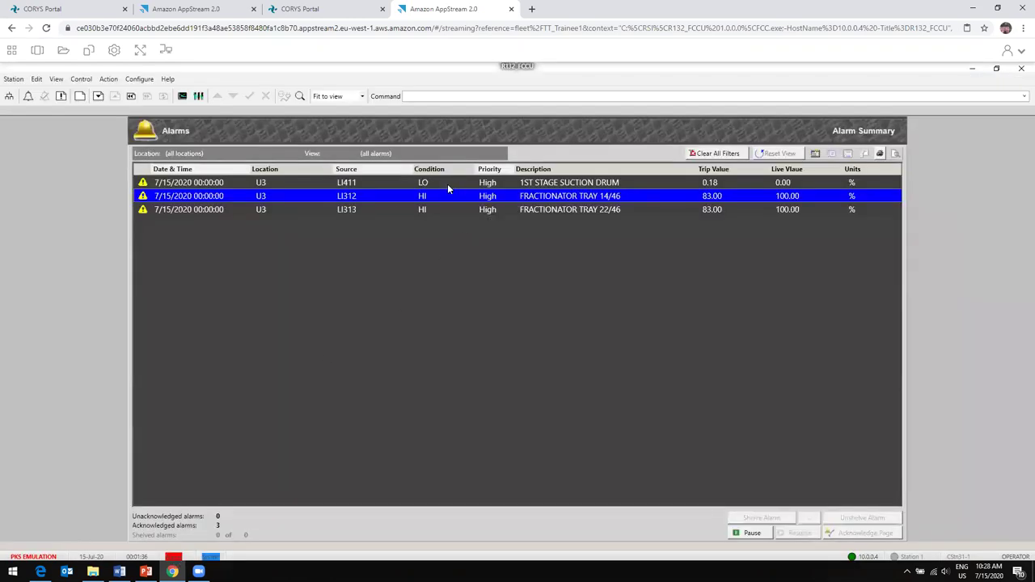
pyautogui.click(130, 96)
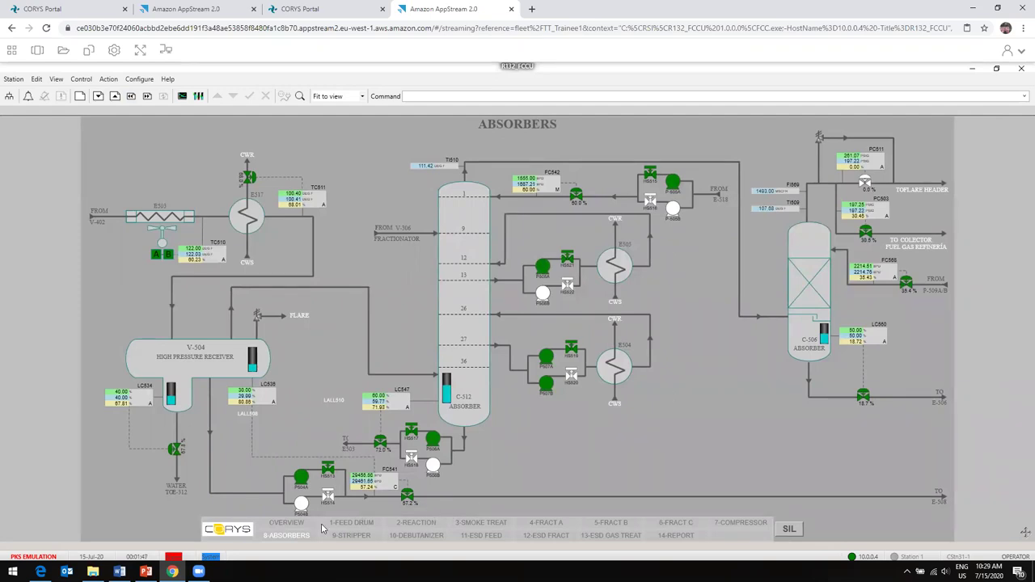
pyautogui.click(276, 523)
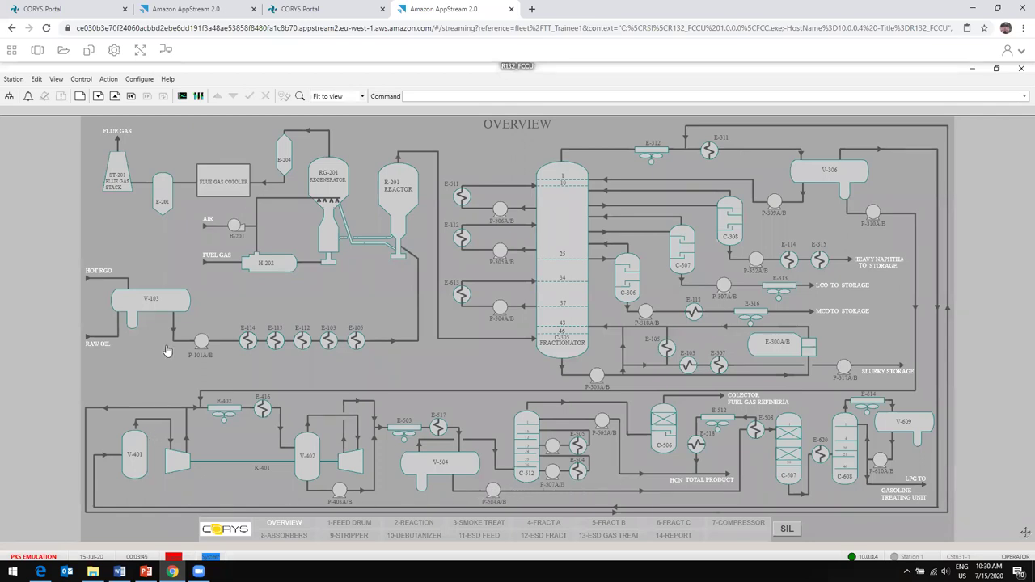
# Switch to the instructor station and stop the simulation.
pyautogui.click(182, 10)
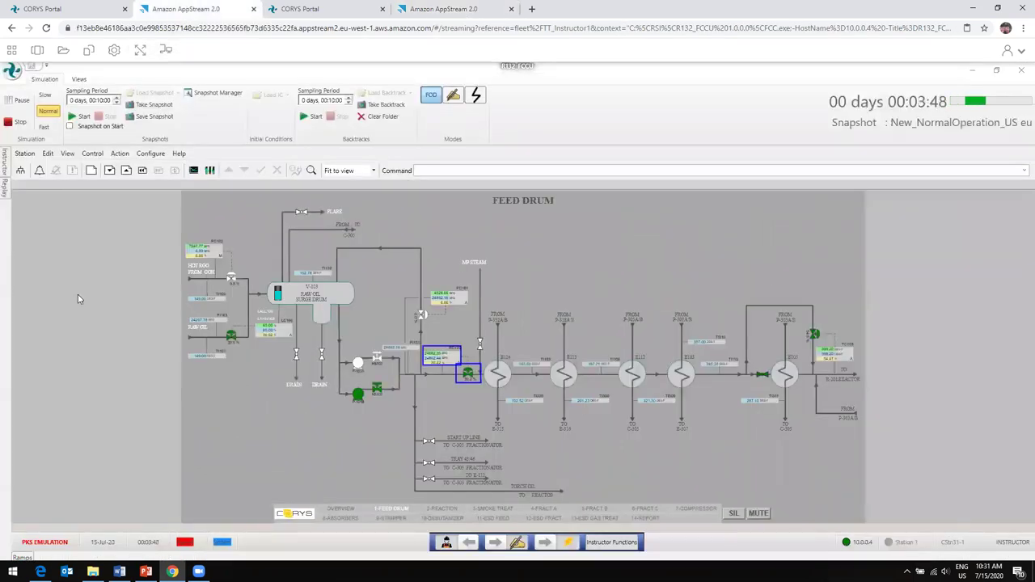
pyautogui.click(4, 165)
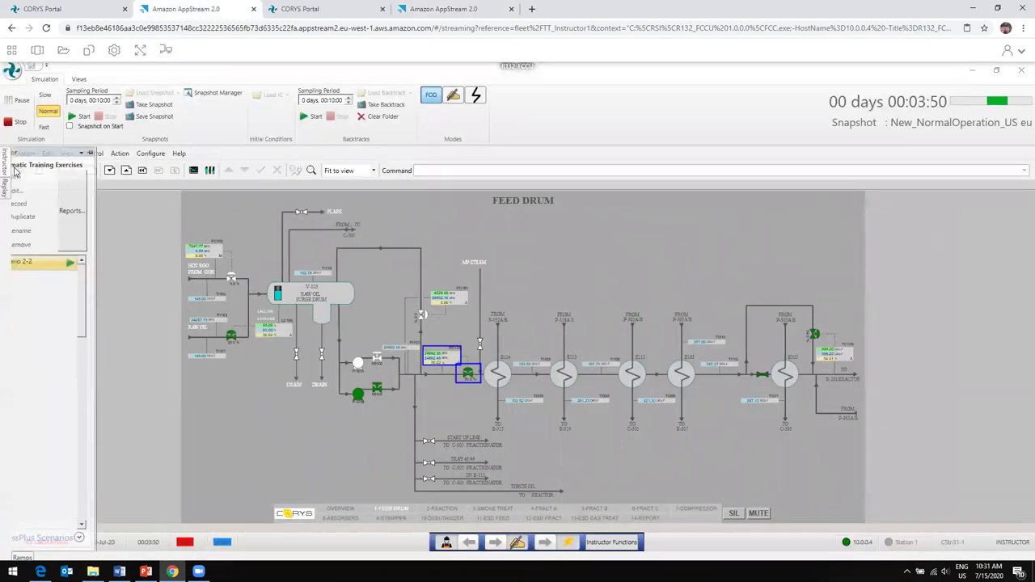
pyautogui.click(18, 122)
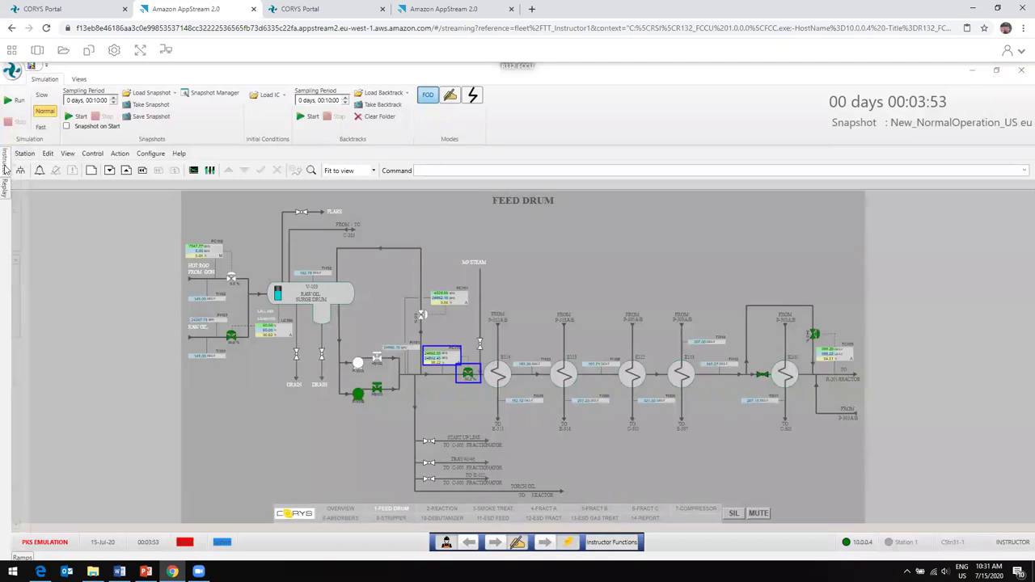
# Dock the Instructor pane that holds the Automatic Training Exercises.
pyautogui.click(4, 166)
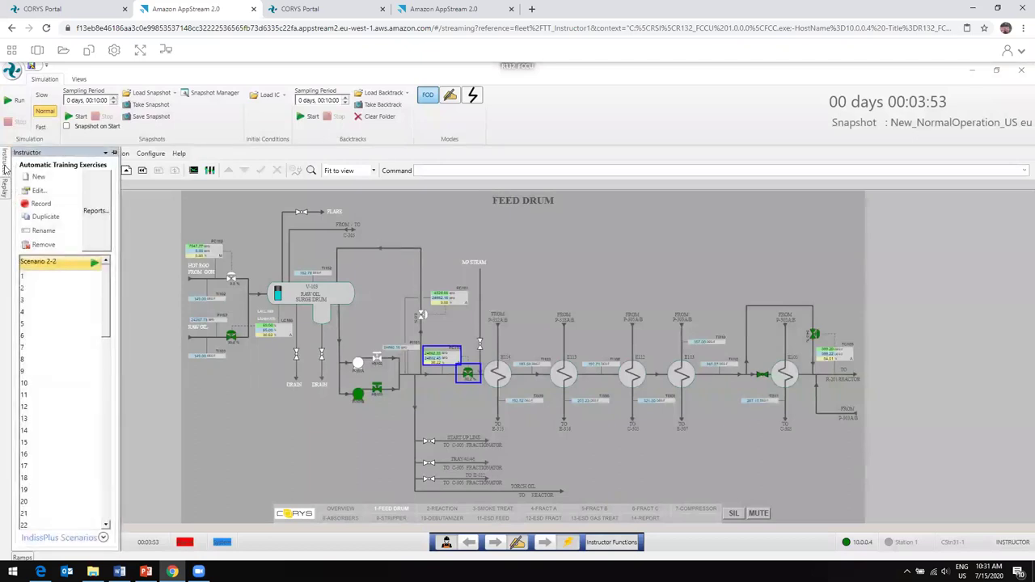
pyautogui.click(106, 153)
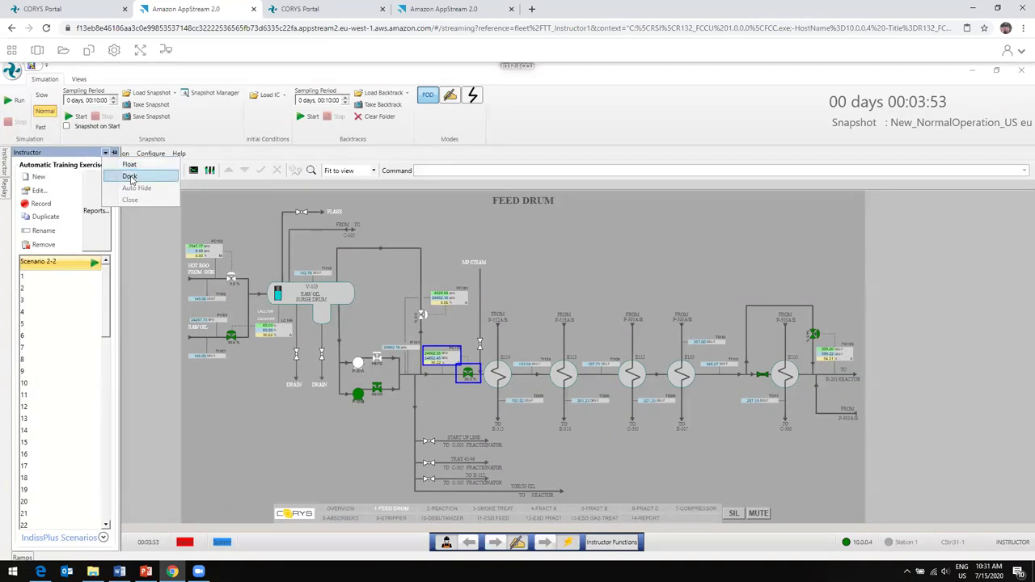
pyautogui.click(130, 177)
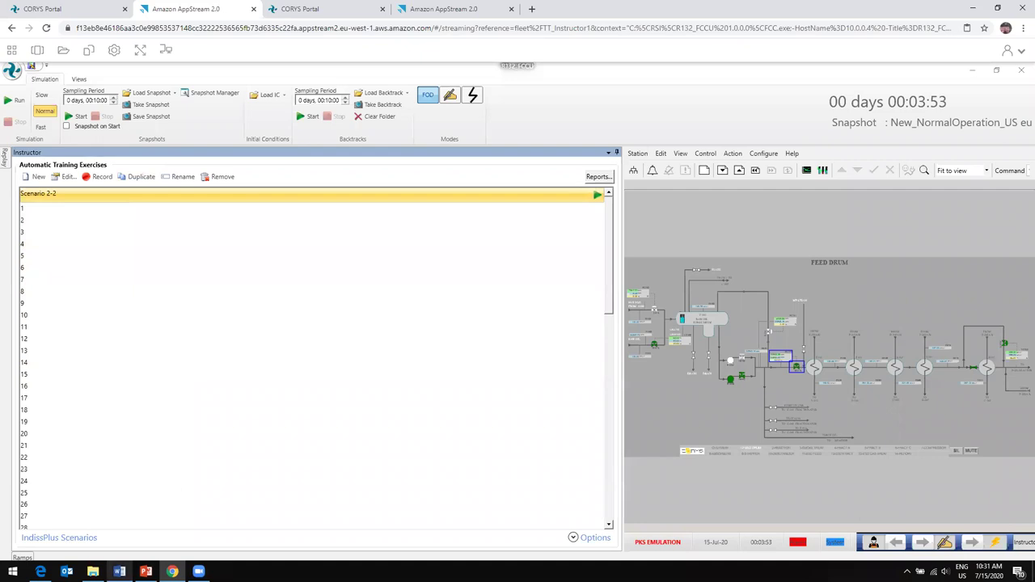
# Switch to the CTM_R132-FCCU training manual in Word and find Scenario 2-2, Failure of Reactor Temperature Transmitter.
pyautogui.moveTo(119, 571)
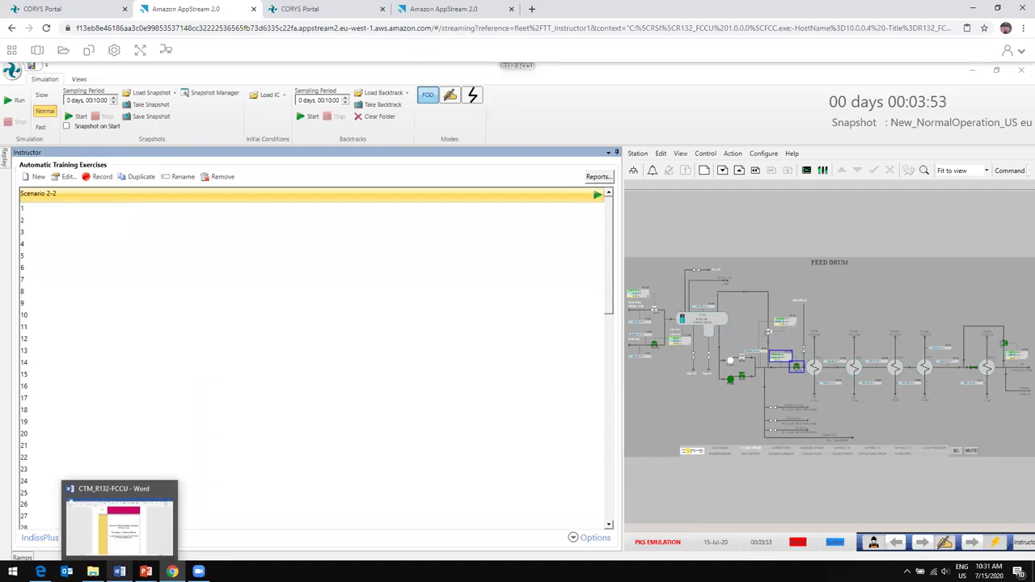
pyautogui.click(119, 522)
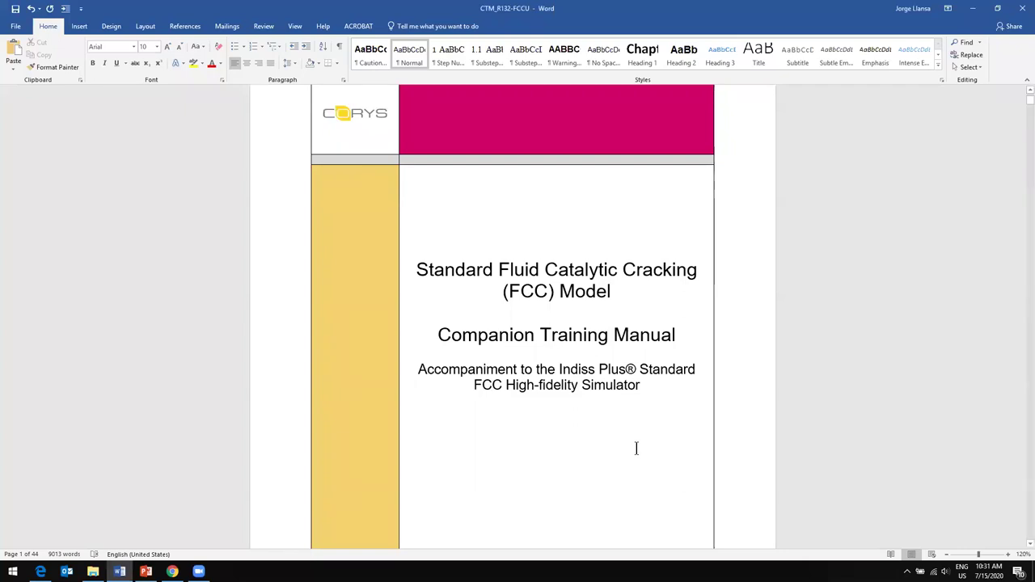
pyautogui.scroll(-10, 612, 358)
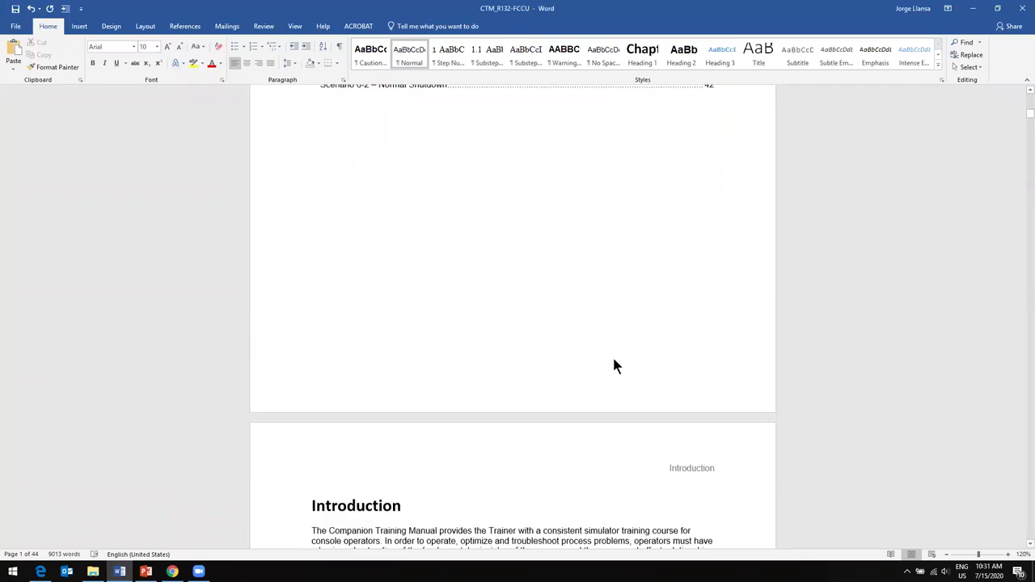
pyautogui.scroll(-15, 612, 358)
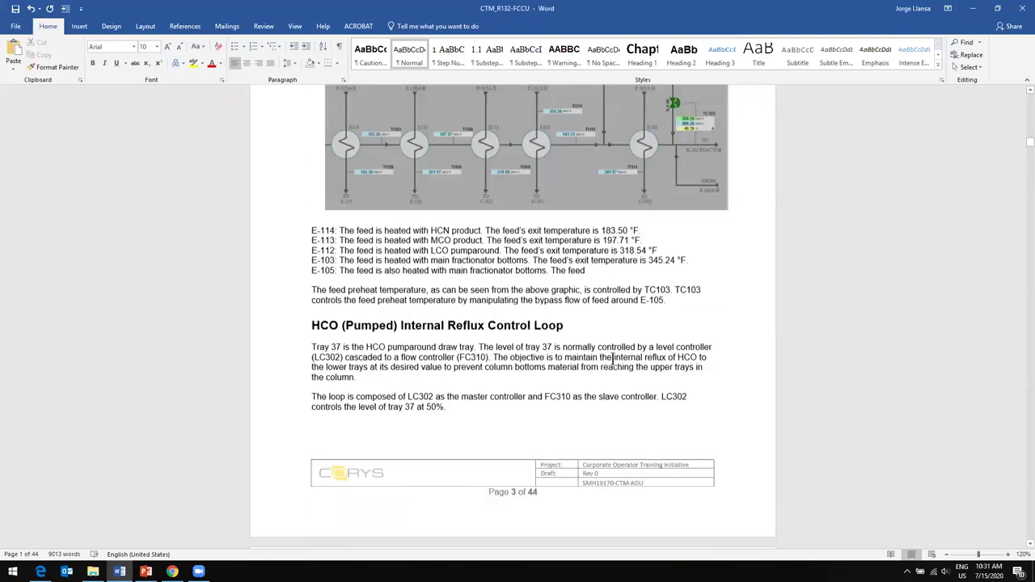
pyautogui.scroll(-15, 612, 358)
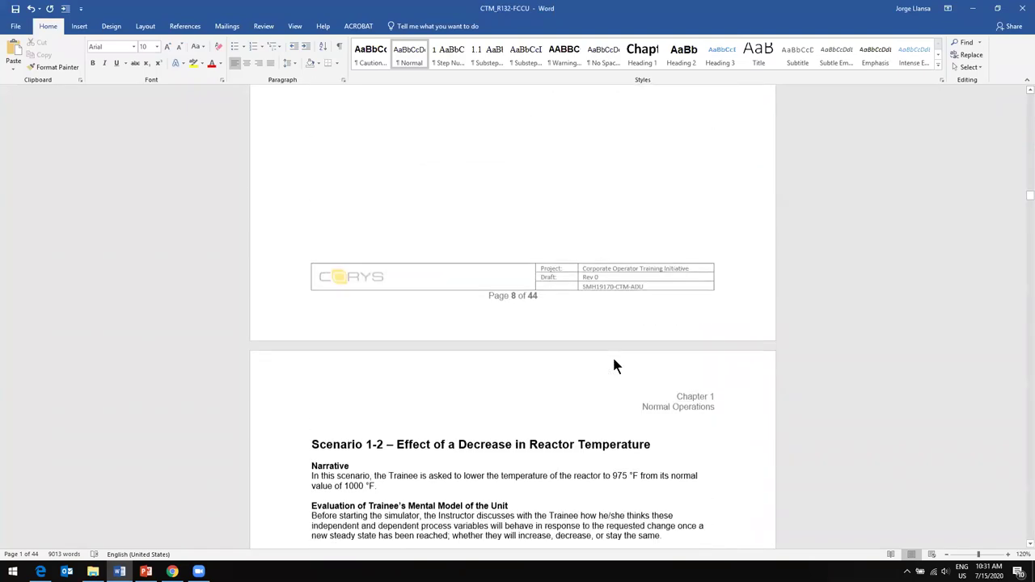
pyautogui.scroll(-15, 612, 359)
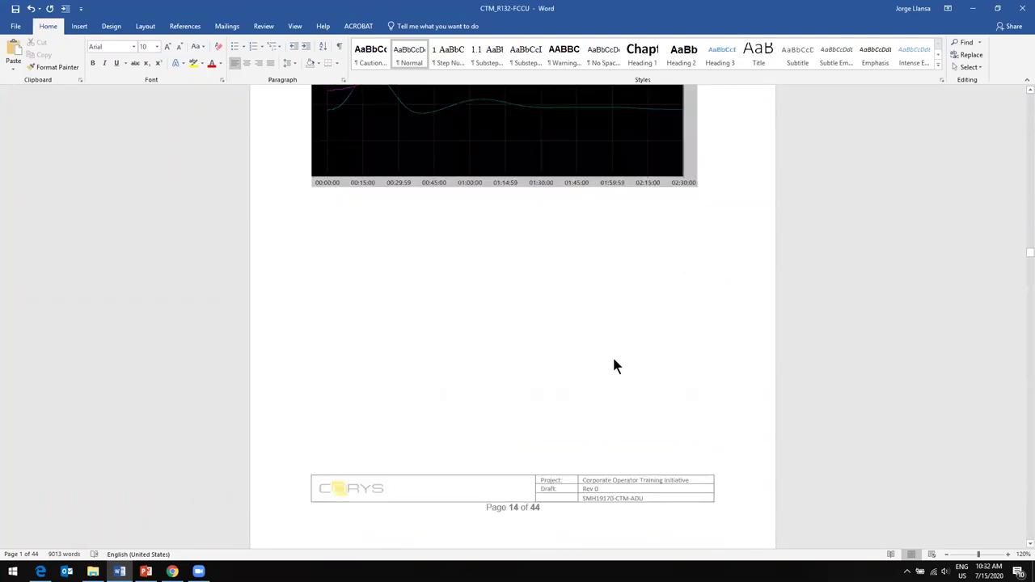
pyautogui.scroll(-15, 613, 366)
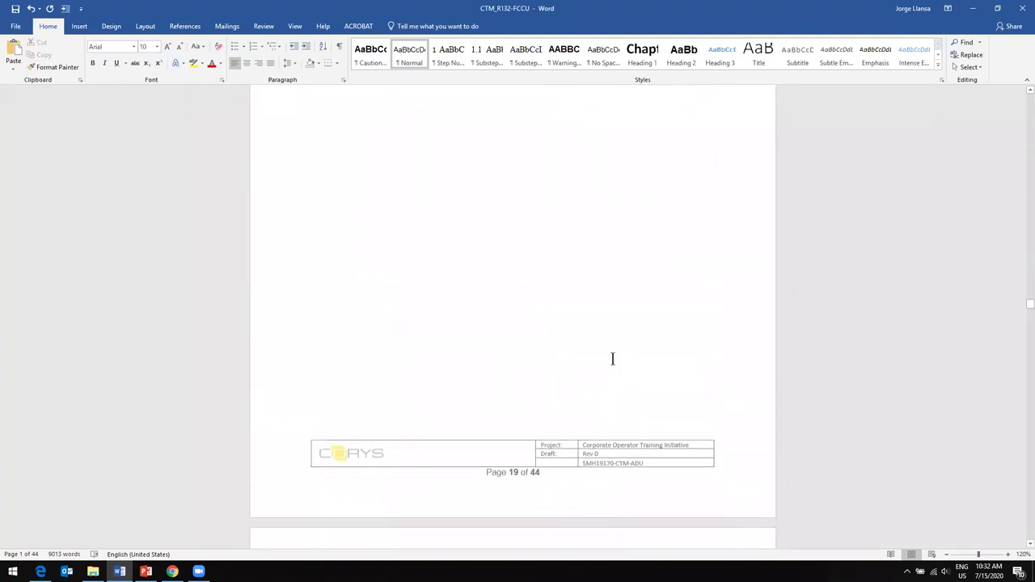
pyautogui.scroll(-15, 614, 360)
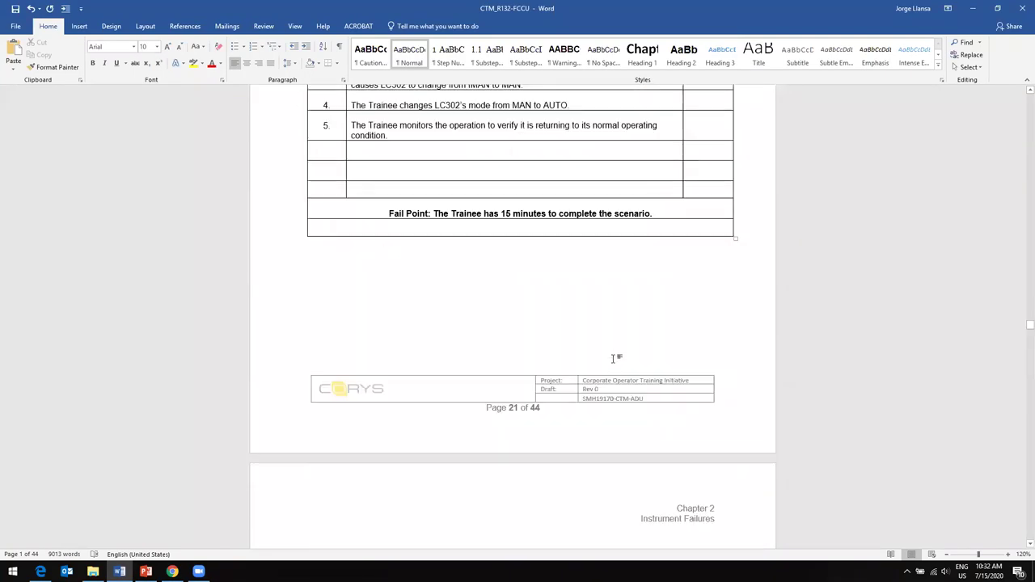
pyautogui.scroll(-12, 614, 366)
pyautogui.scroll(4, 612, 358)
pyautogui.scroll(-1, 612, 359)
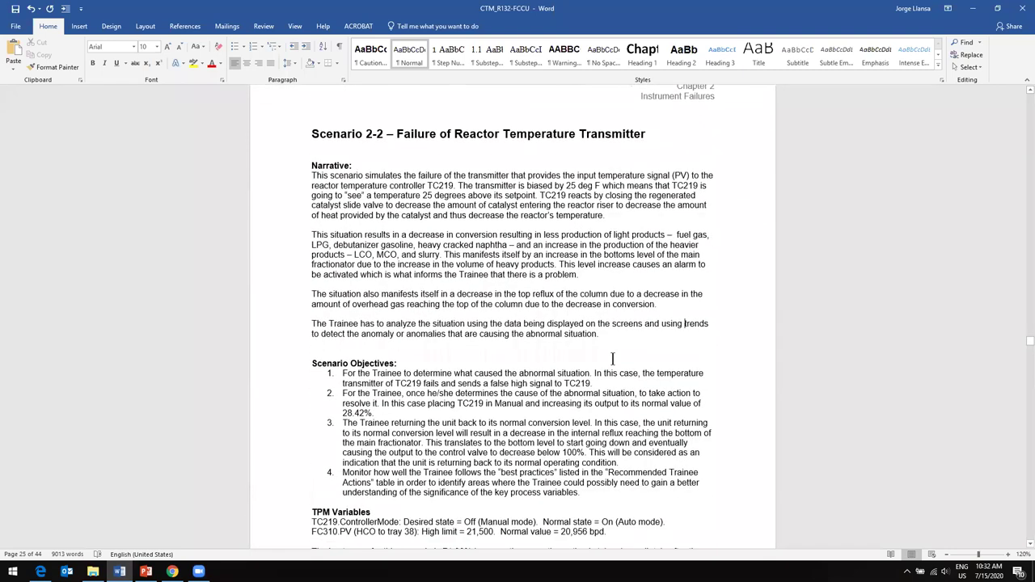
# Read Scenario 2-2's narrative, objectives, TPM variables, fail point and instructor actions.
pyautogui.scroll(1, 612, 359)
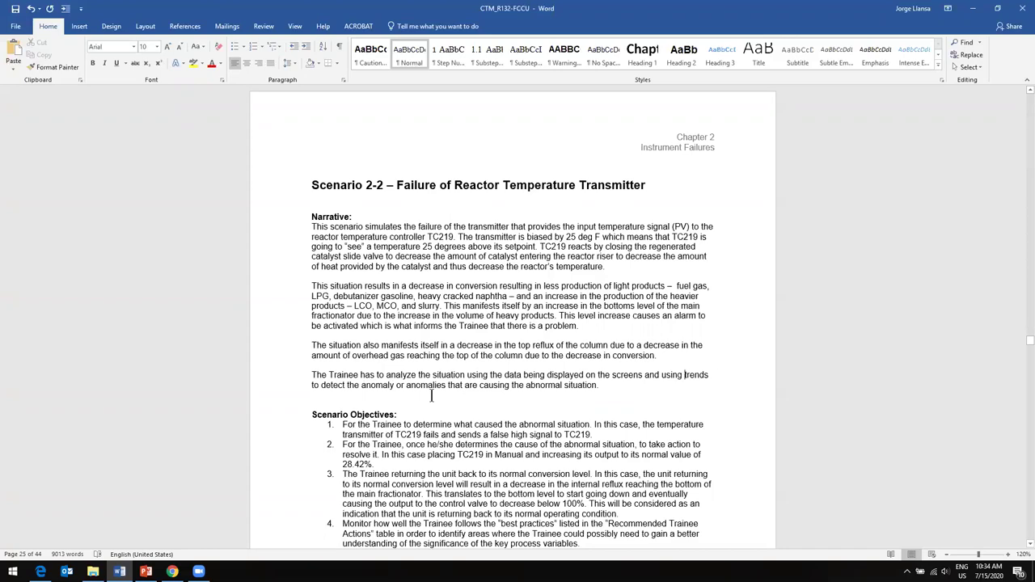
pyautogui.scroll(-2, 431, 396)
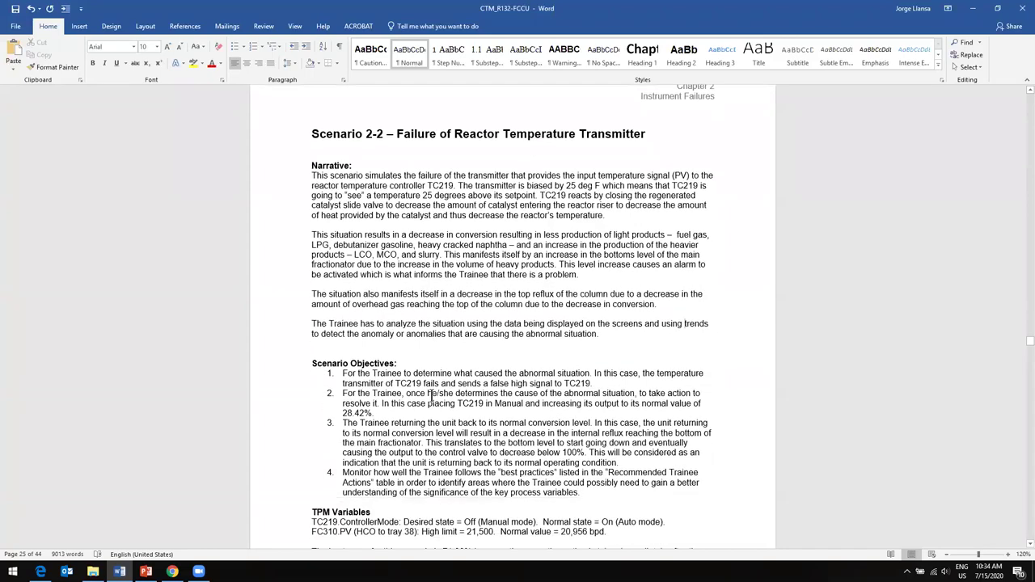
pyautogui.scroll(-2, 431, 395)
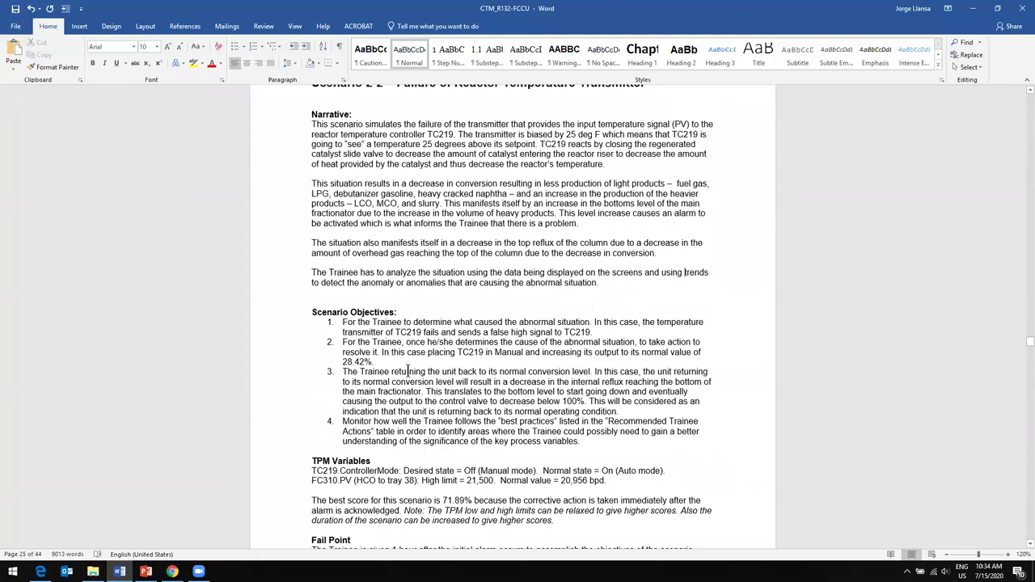
pyautogui.scroll(-8, 407, 371)
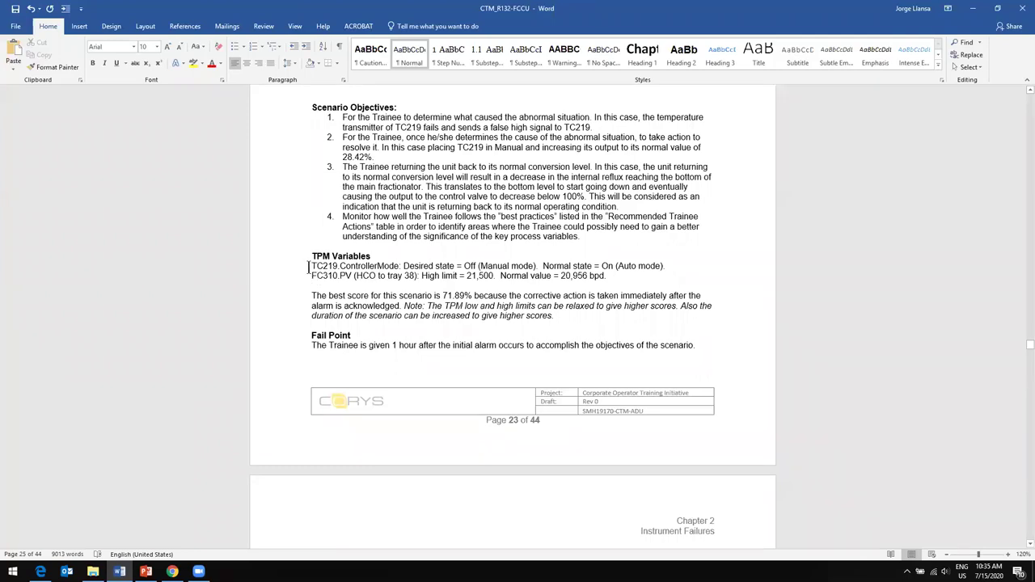
pyautogui.click(310, 269)
pyautogui.click(481, 265)
pyautogui.scroll(-2, 342, 344)
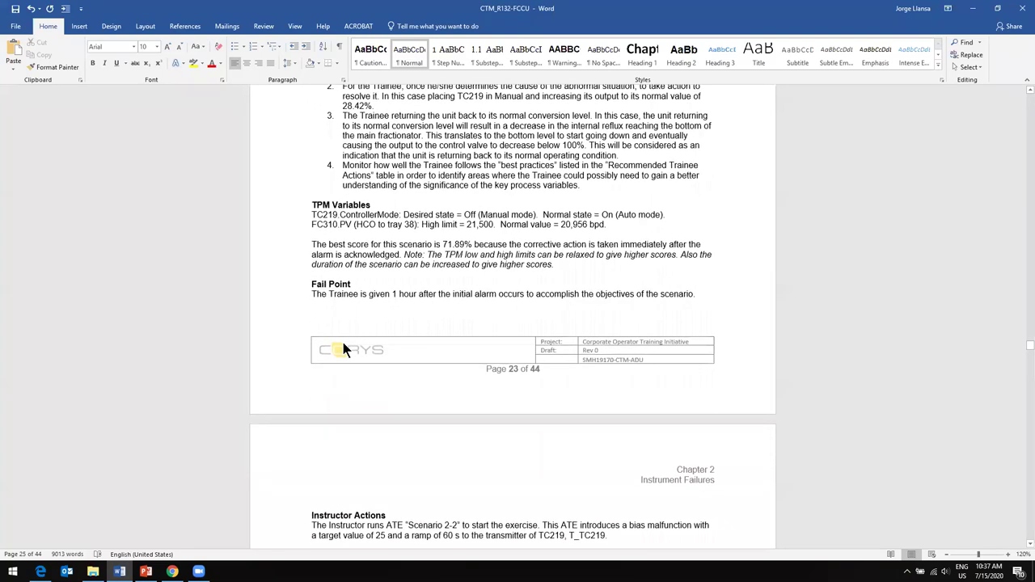
pyautogui.scroll(-3, 343, 348)
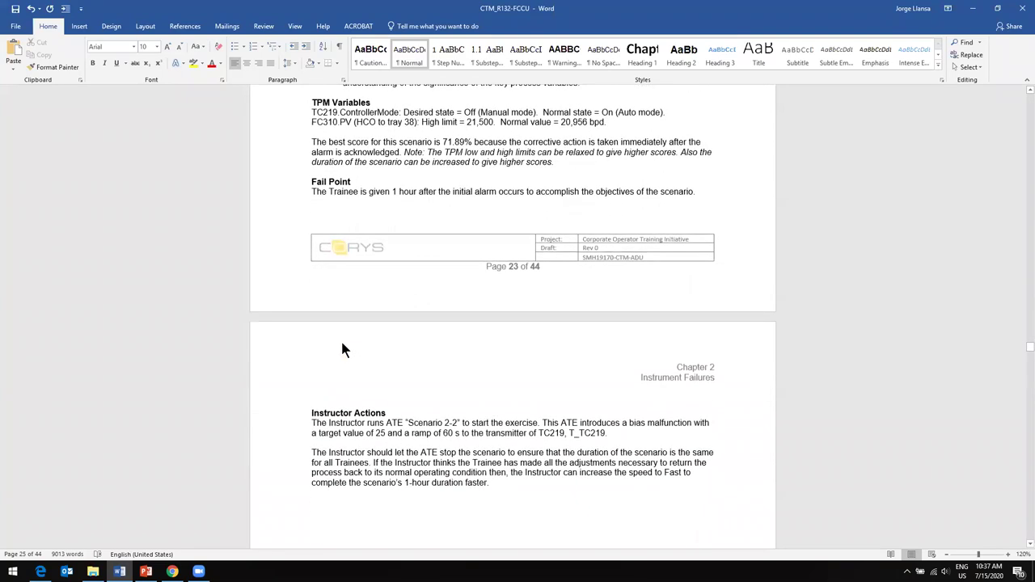
# Read through Scenario 2-2's instructor actions and skim its table of recommended trainee actions in the manual.
pyautogui.scroll(-1, 340, 348)
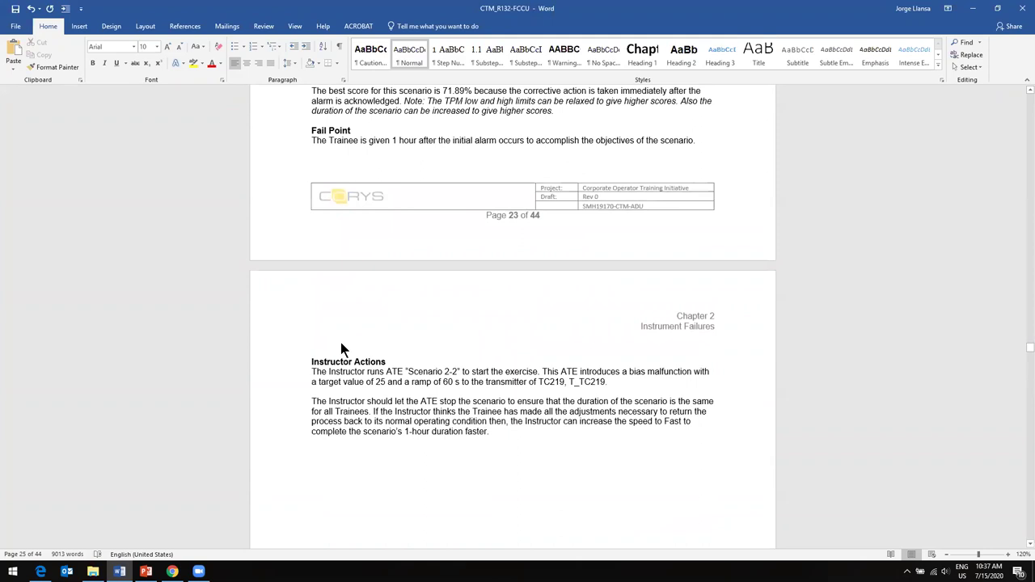
pyautogui.scroll(-3, 341, 344)
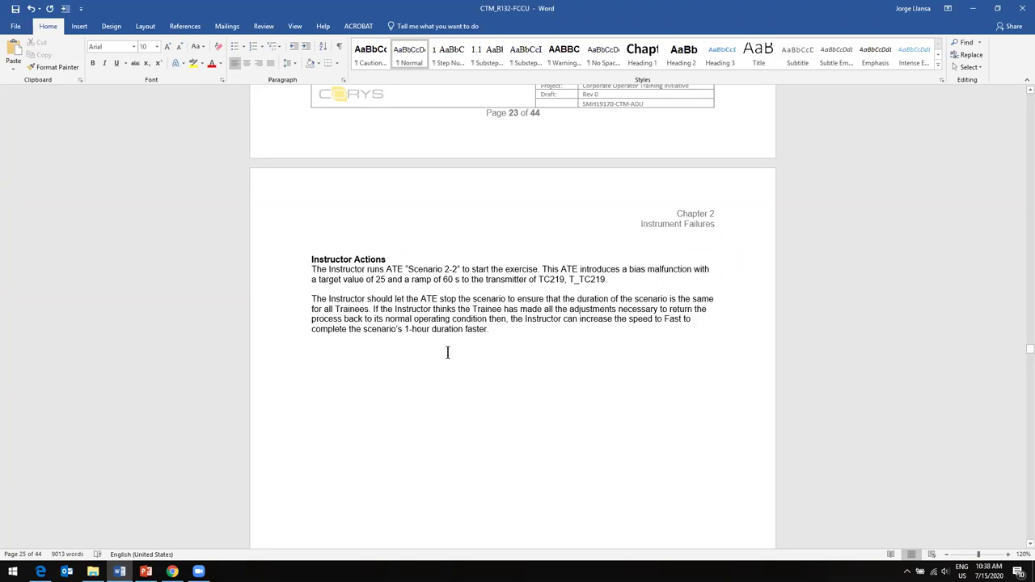
pyautogui.scroll(-10, 442, 360)
pyautogui.scroll(-6, 442, 361)
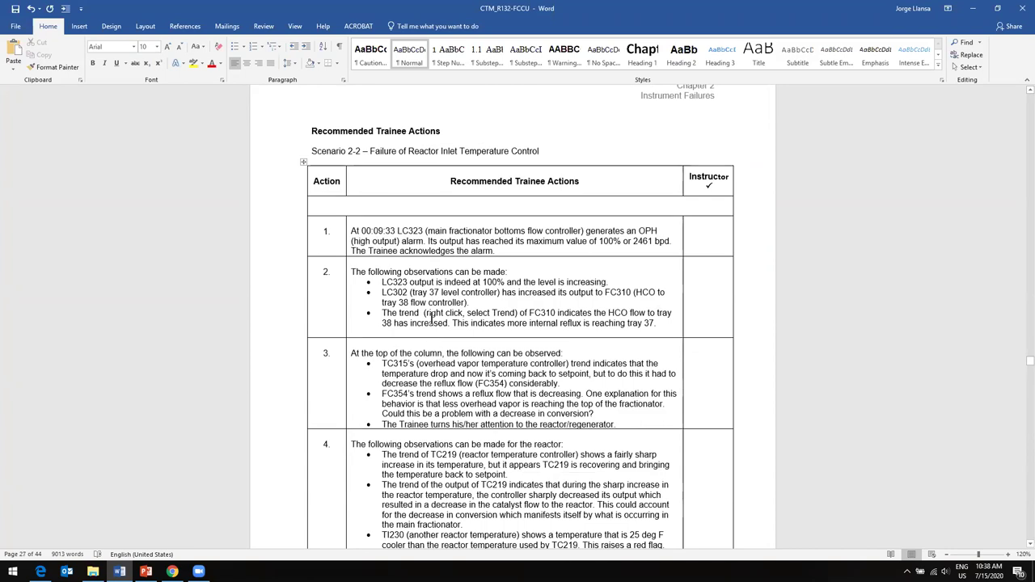
pyautogui.scroll(-3, 430, 317)
pyautogui.scroll(3, 431, 317)
pyautogui.scroll(-5, 424, 355)
pyautogui.scroll(-9, 422, 354)
pyautogui.scroll(11, 422, 353)
pyautogui.scroll(4, 422, 353)
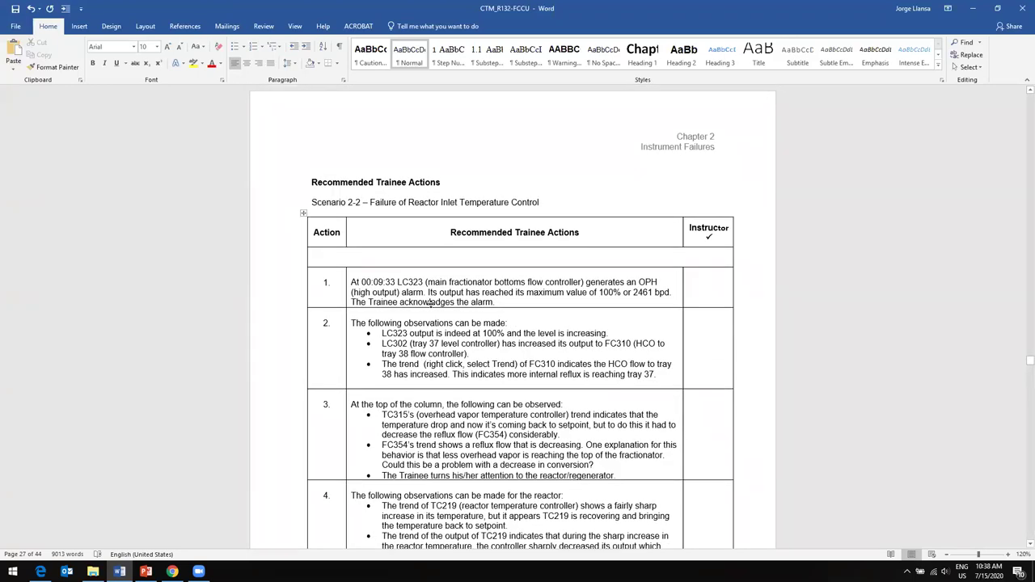
pyautogui.scroll(-15, 434, 413)
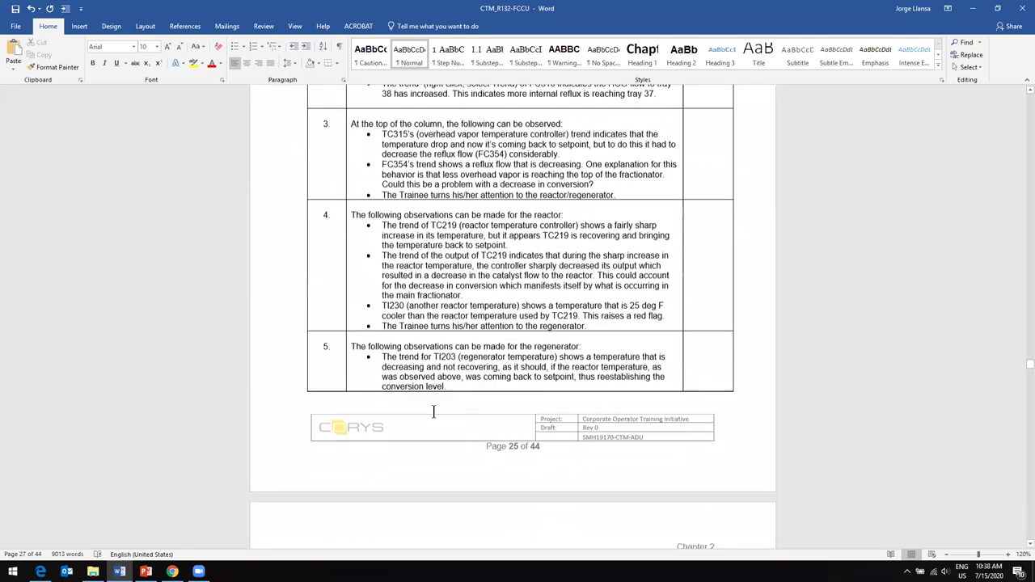
pyautogui.scroll(15, 431, 411)
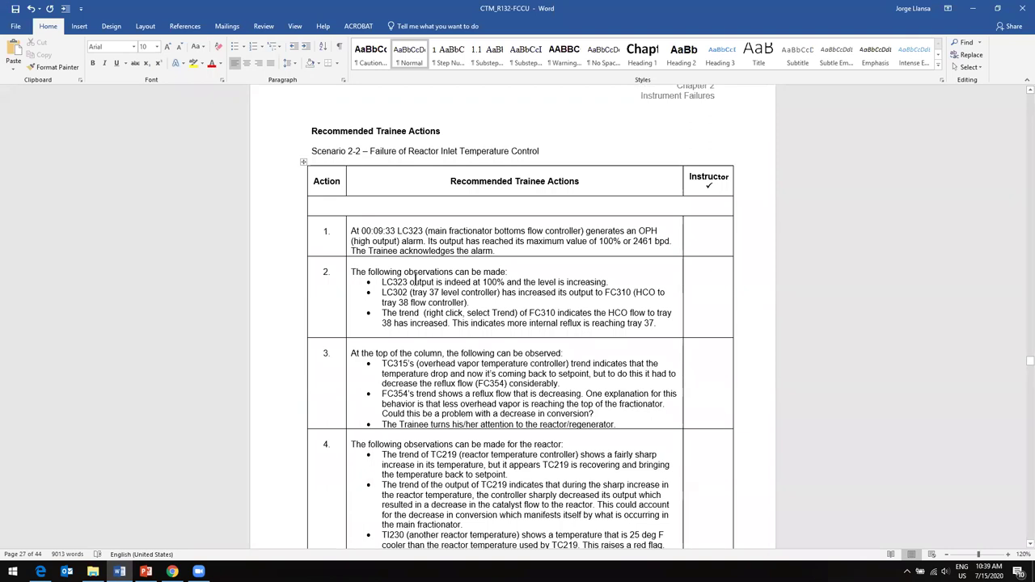
# Read Scenario 2-2's recommended trainee actions in order, through action 10 and the fail point, down to the trainee evaluation.
pyautogui.scroll(-3, 425, 346)
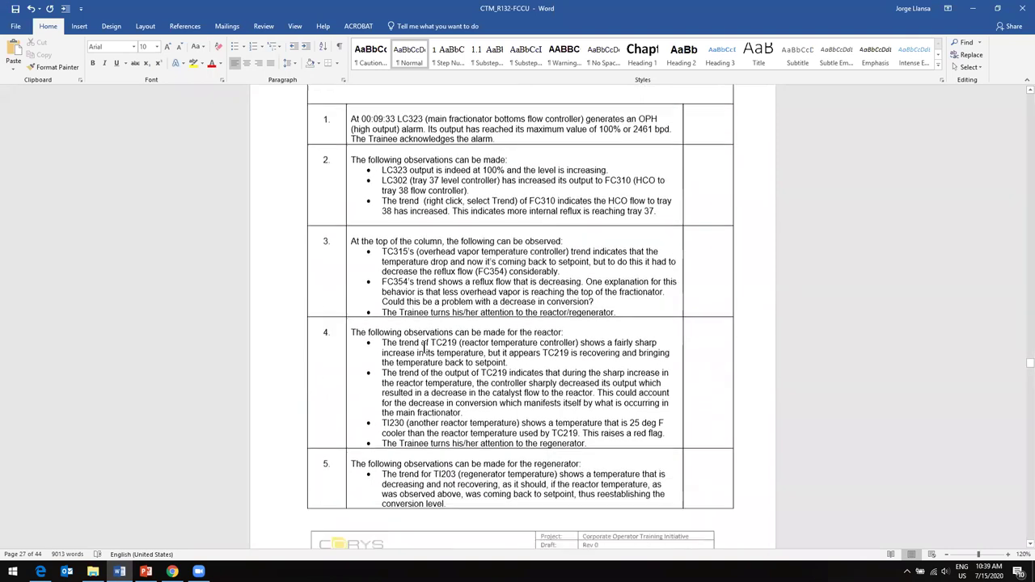
pyautogui.scroll(-1, 424, 345)
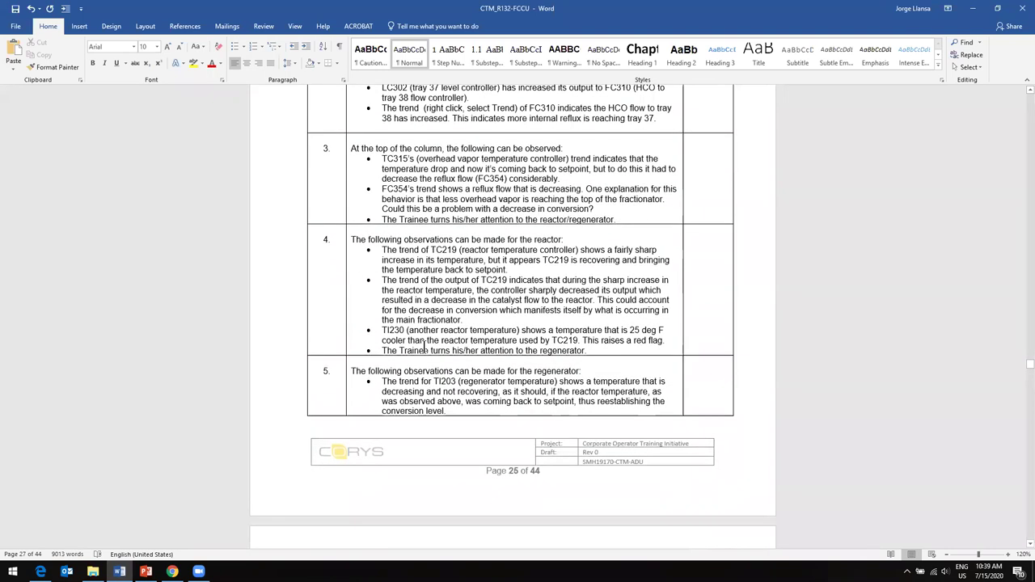
pyautogui.scroll(-9, 426, 353)
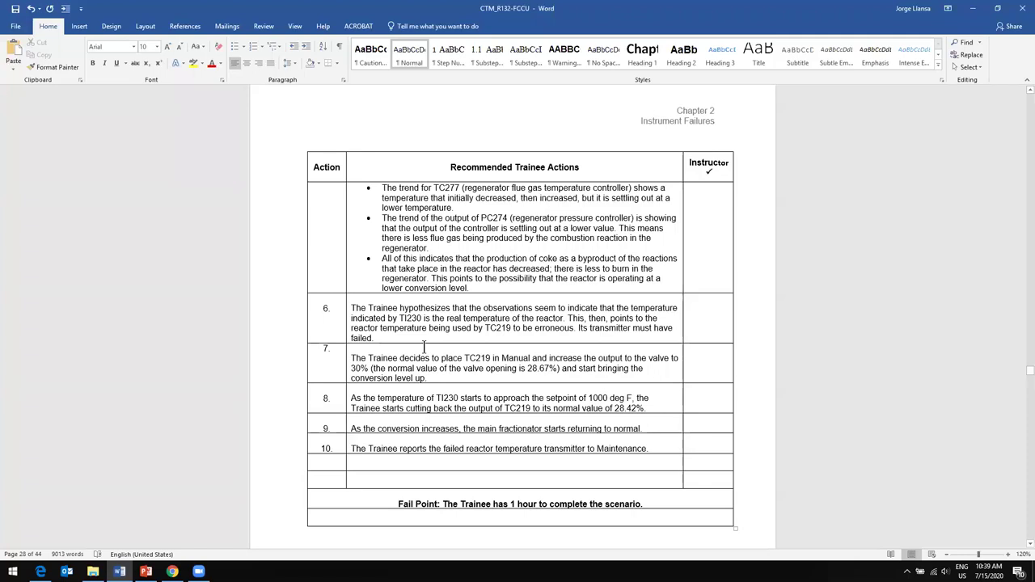
pyautogui.scroll(-1, 424, 346)
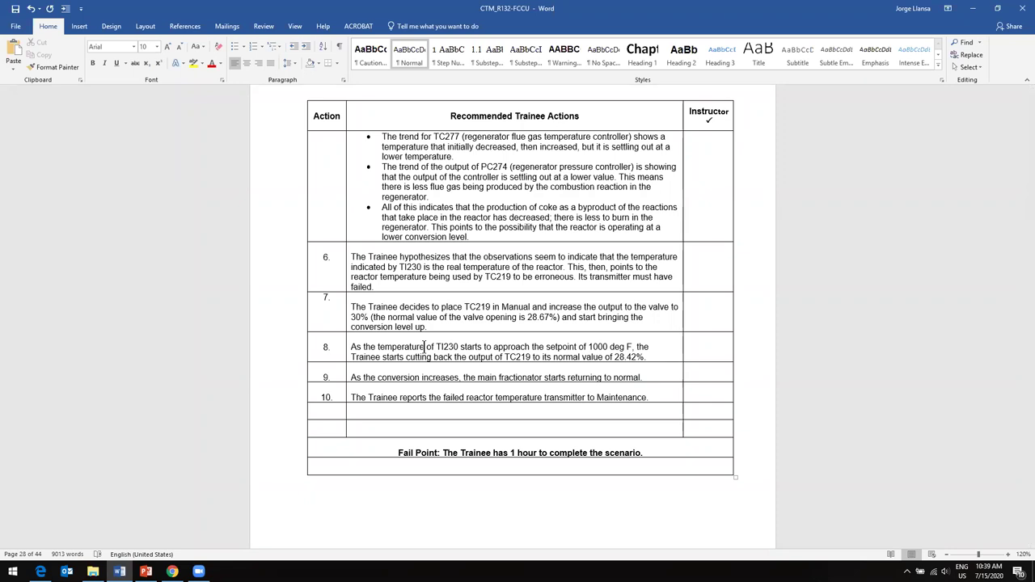
pyautogui.scroll(-8, 425, 348)
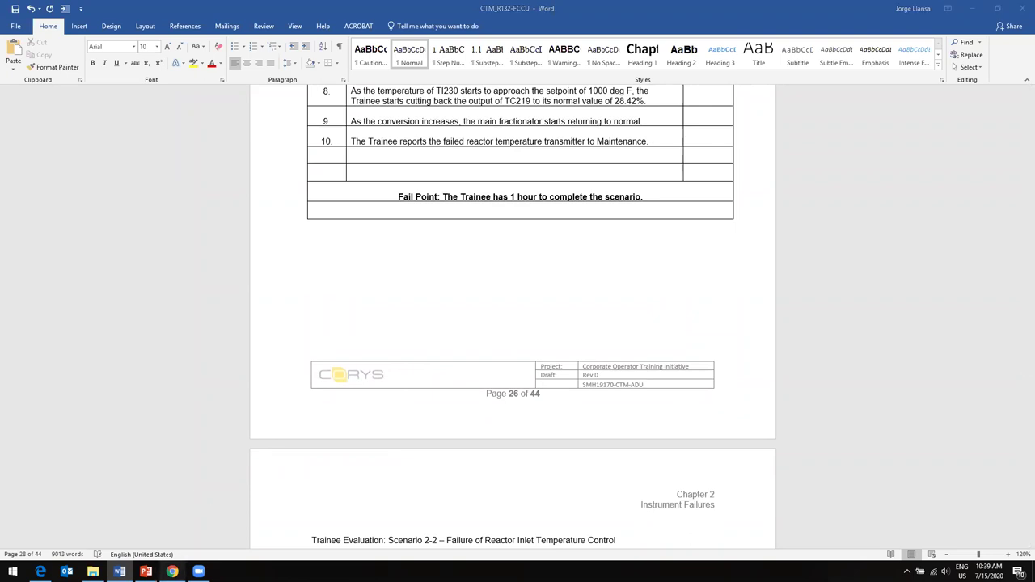
# Switch to the instructor station in Chrome and open the Scenario 2-2 training exercise in a maximized ATE Editor.
pyautogui.click(172, 572)
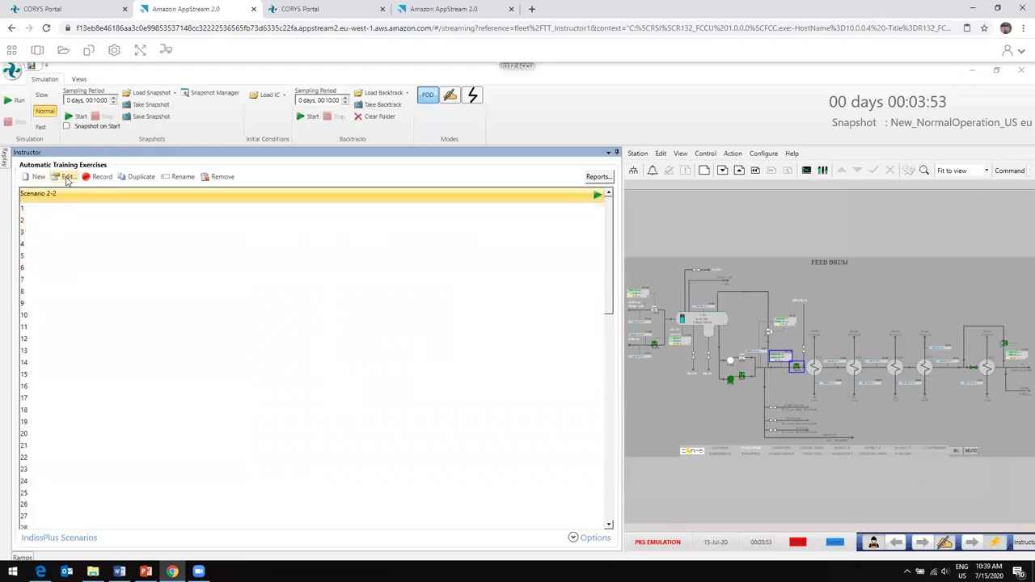
pyautogui.click(69, 177)
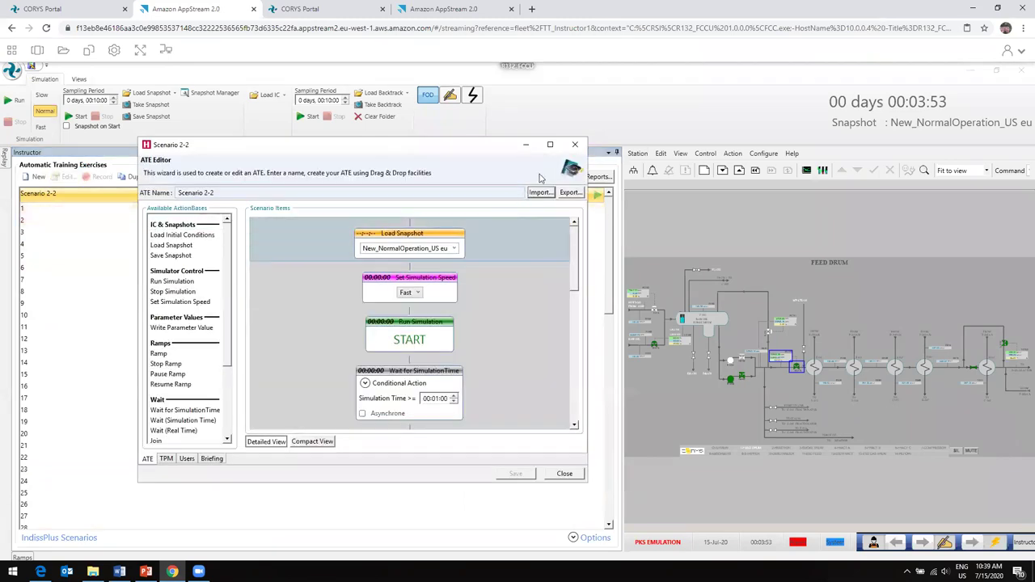
pyautogui.click(550, 145)
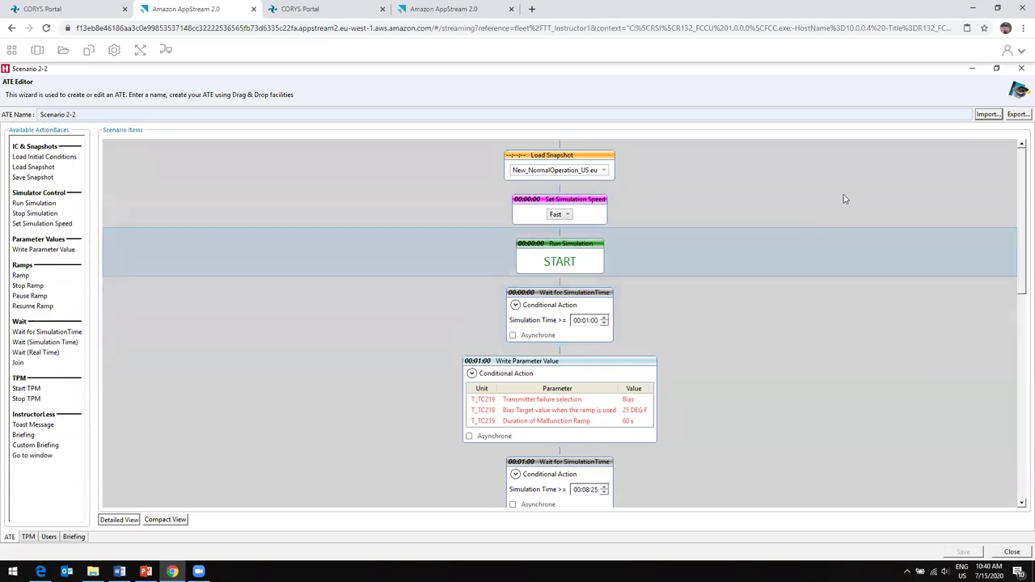
pyautogui.click(997, 69)
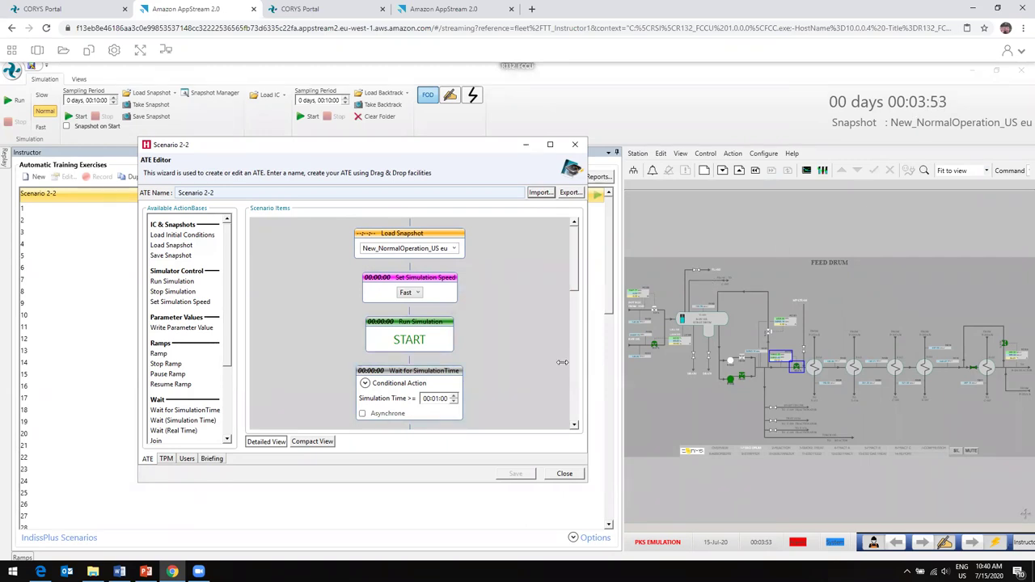
pyautogui.click(550, 146)
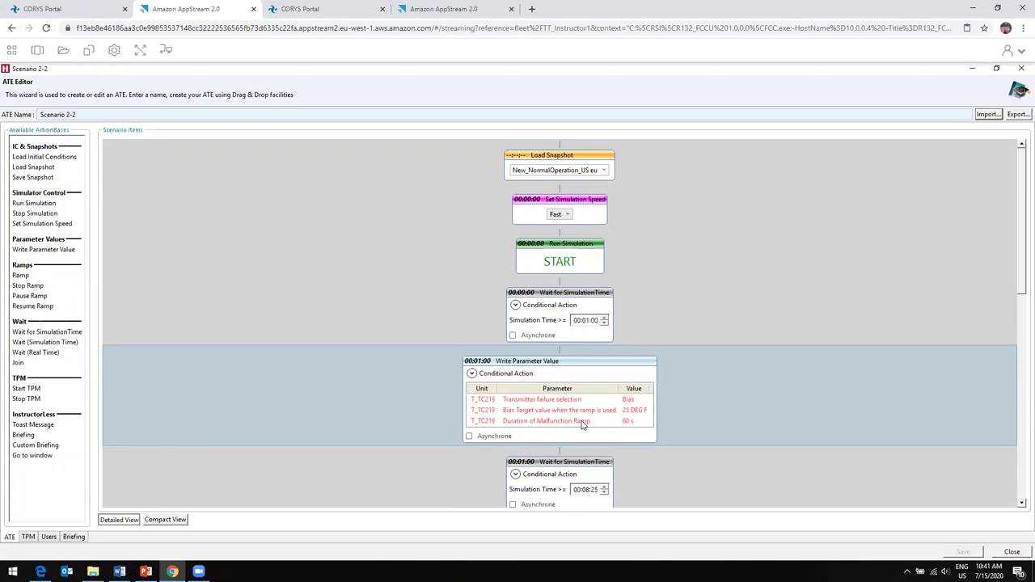
# Review Scenario 2-2's timed scenario items and its TPM analog and digital points, and close the exercise editor.
pyautogui.click(583, 336)
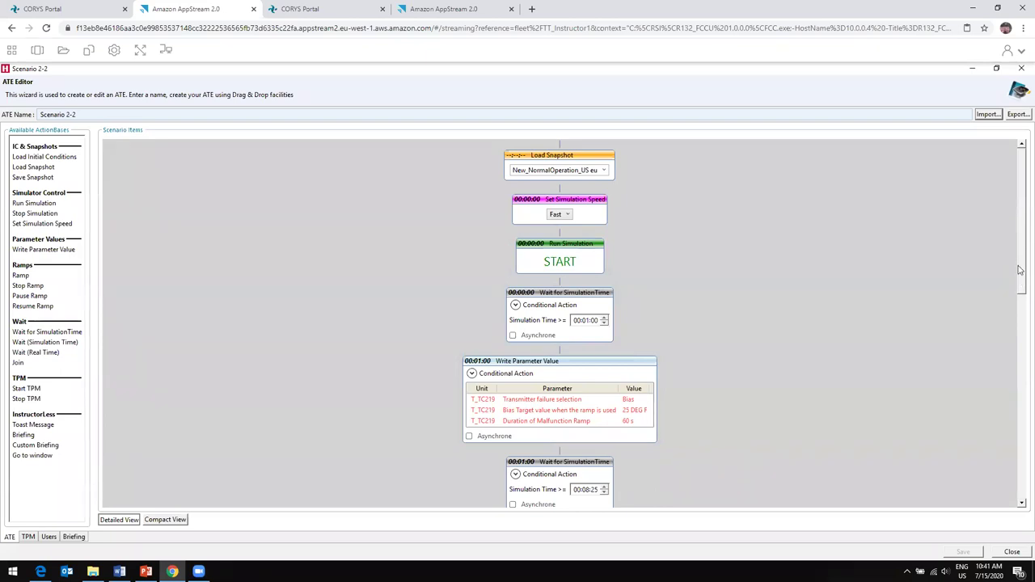
pyautogui.scroll(-2, 1019, 316)
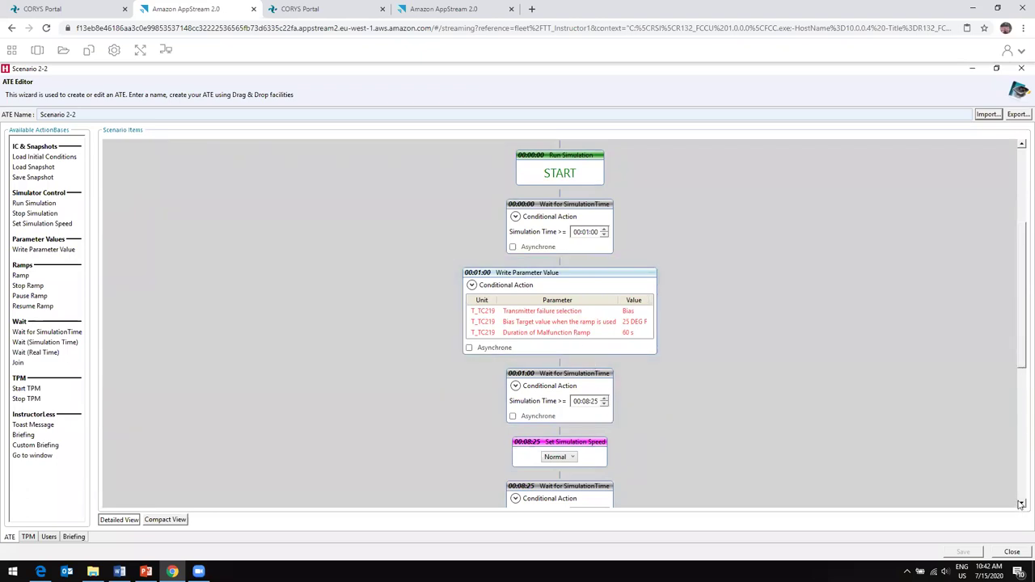
pyautogui.scroll(-7, 1021, 503)
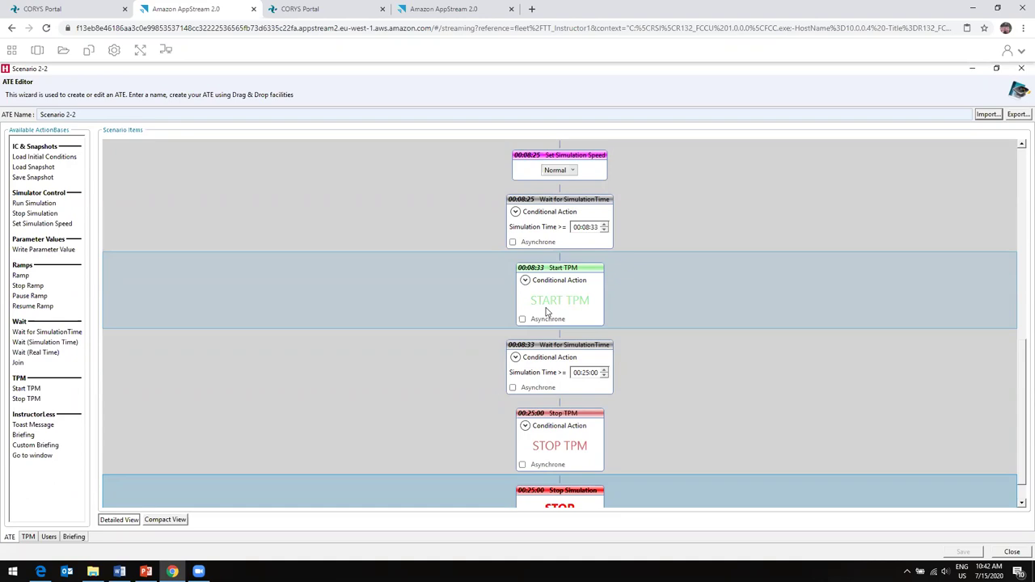
pyautogui.click(29, 537)
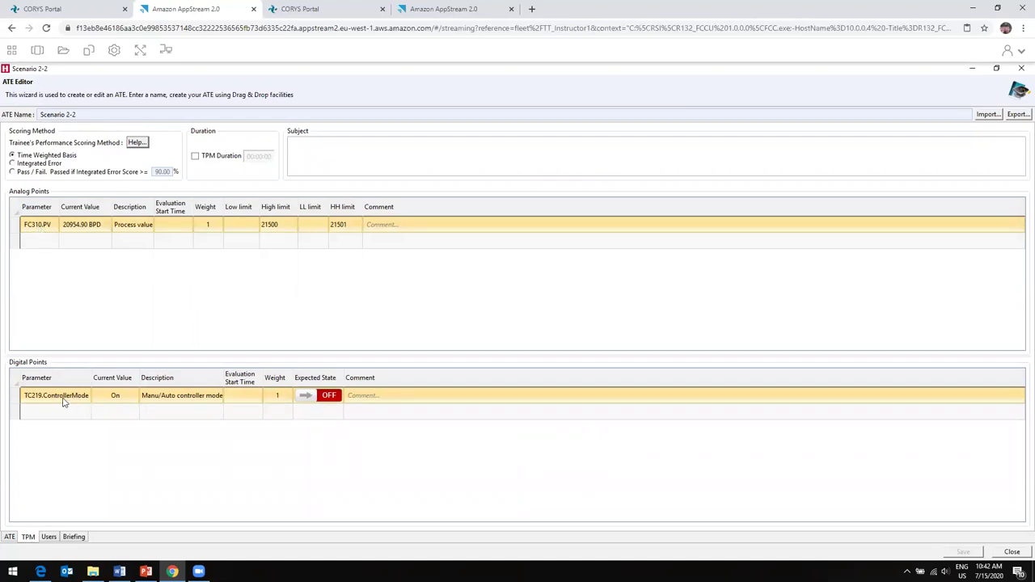
pyautogui.click(10, 536)
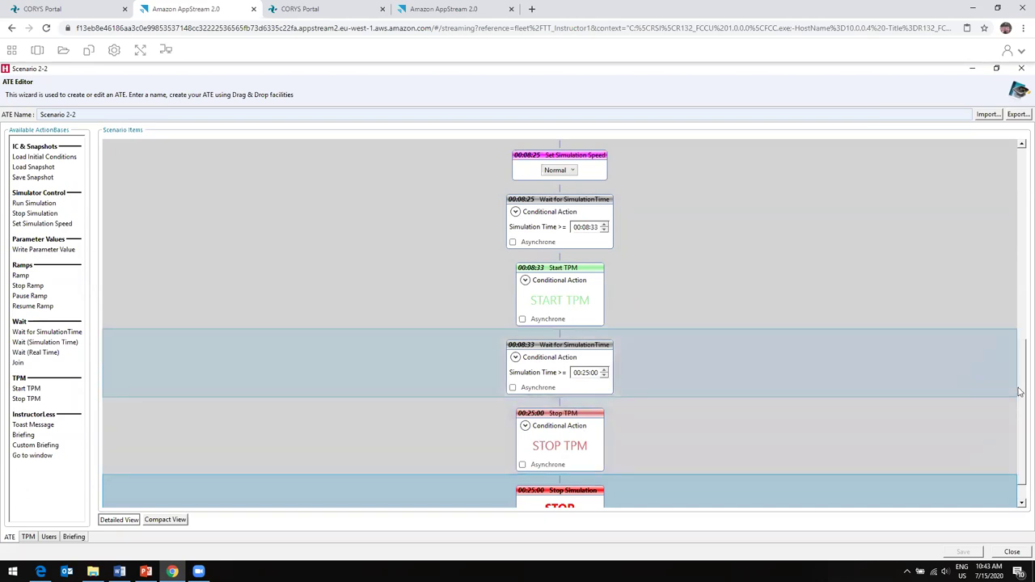
pyautogui.moveTo(1019, 420); pyautogui.dragTo(1018, 442)
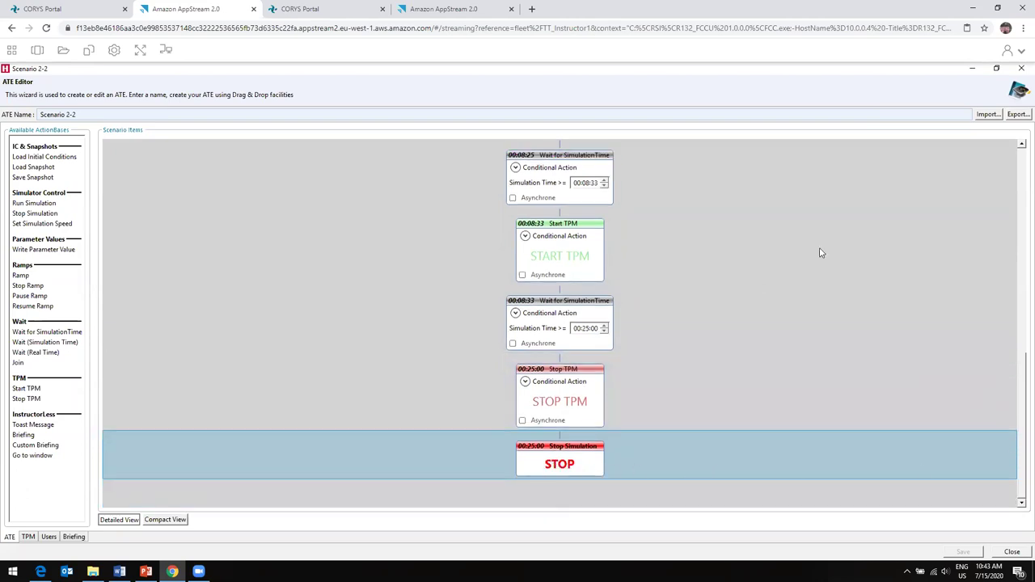
pyautogui.click(996, 70)
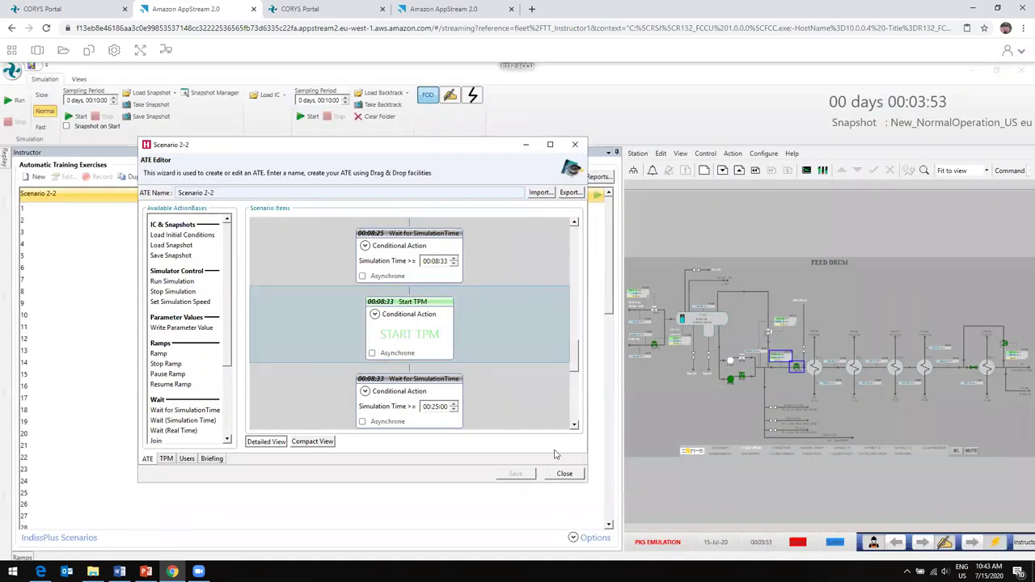
pyautogui.click(565, 475)
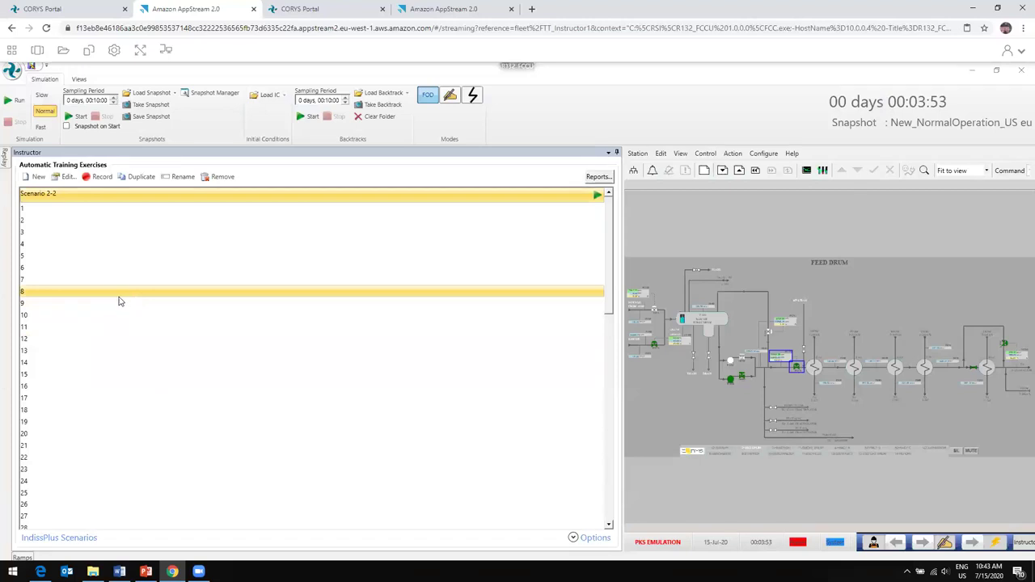
pyautogui.click(66, 177)
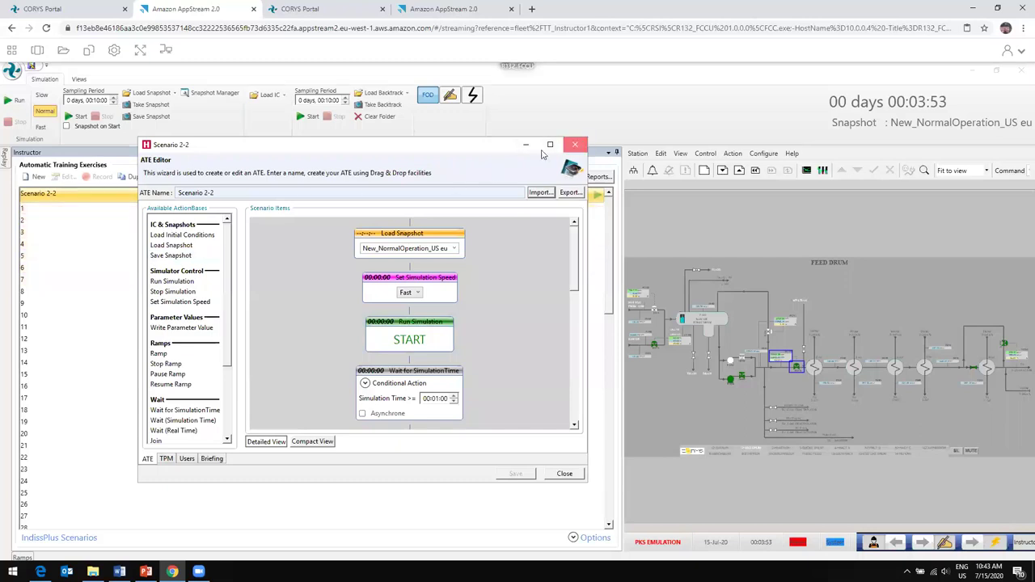
pyautogui.click(576, 145)
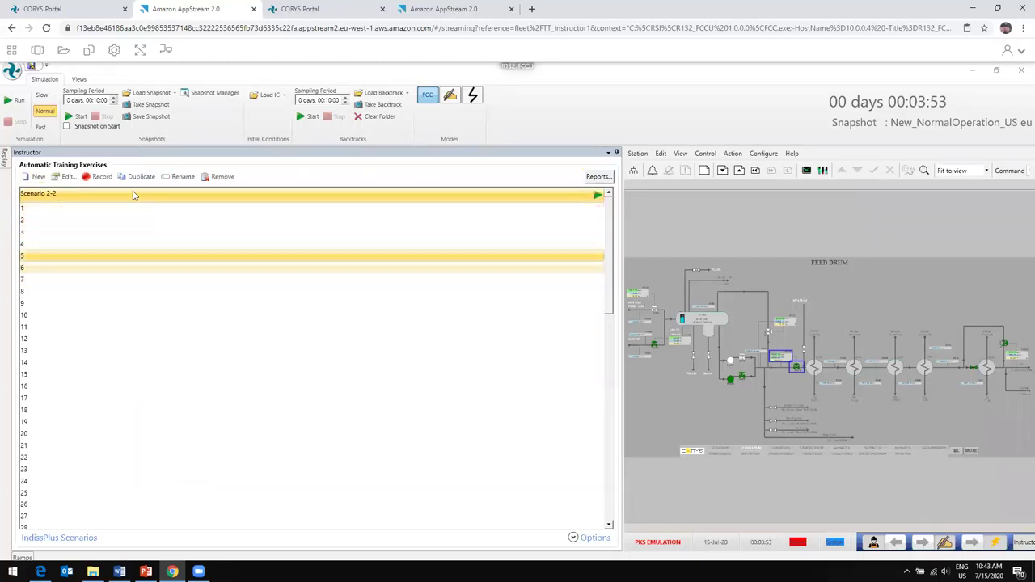
# Create a new automatic training exercise and open it from the end of the list in a maximized ATE Editor.
pyautogui.click(40, 178)
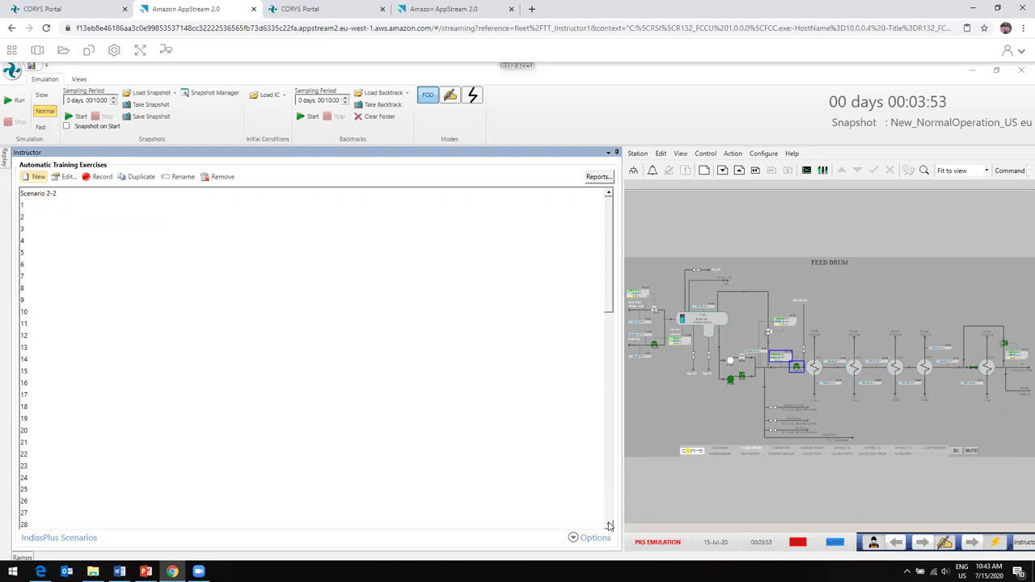
pyautogui.scroll(-7, 609, 526)
pyautogui.scroll(-9, 609, 527)
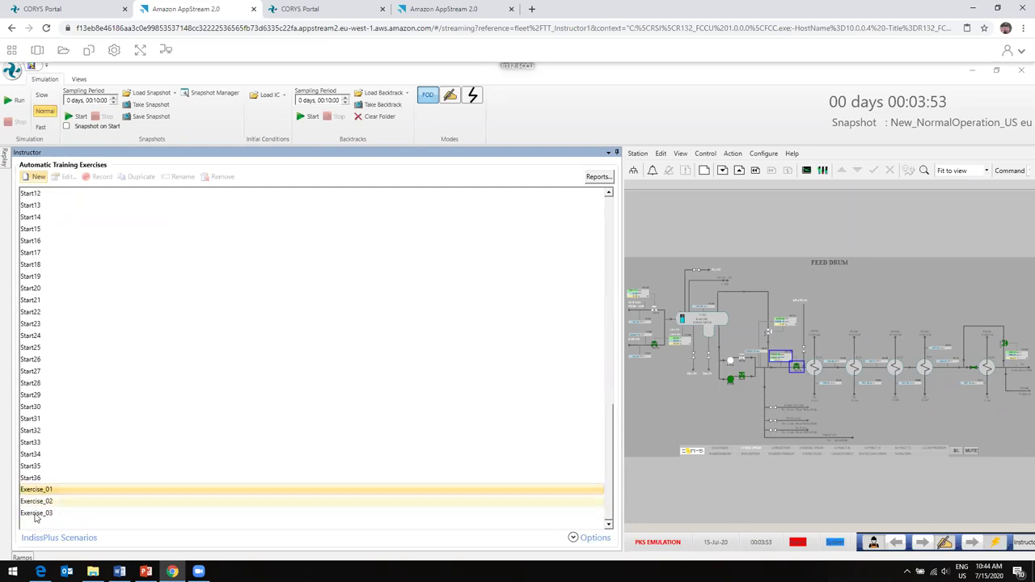
pyautogui.click(37, 515)
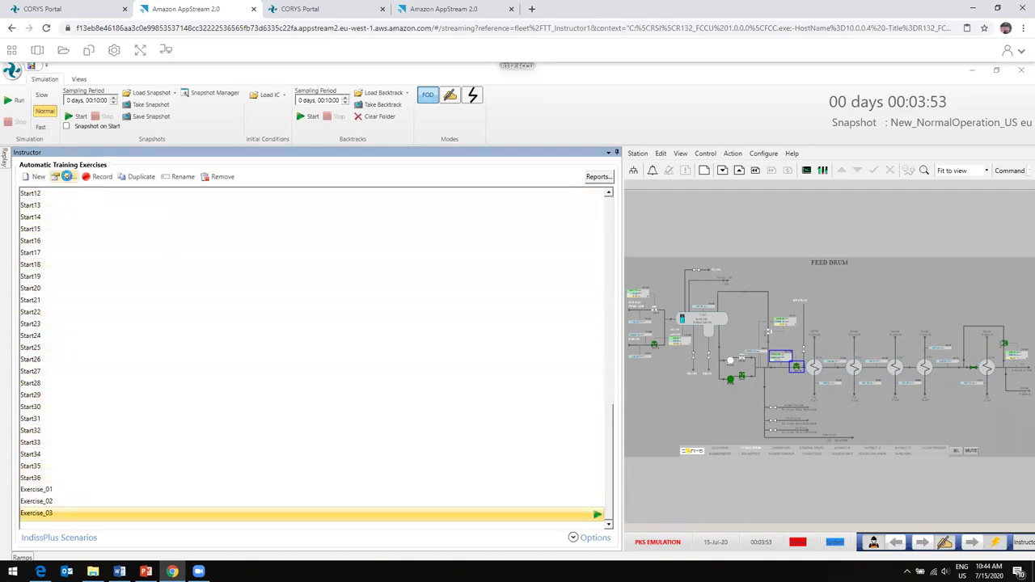
pyautogui.click(66, 176)
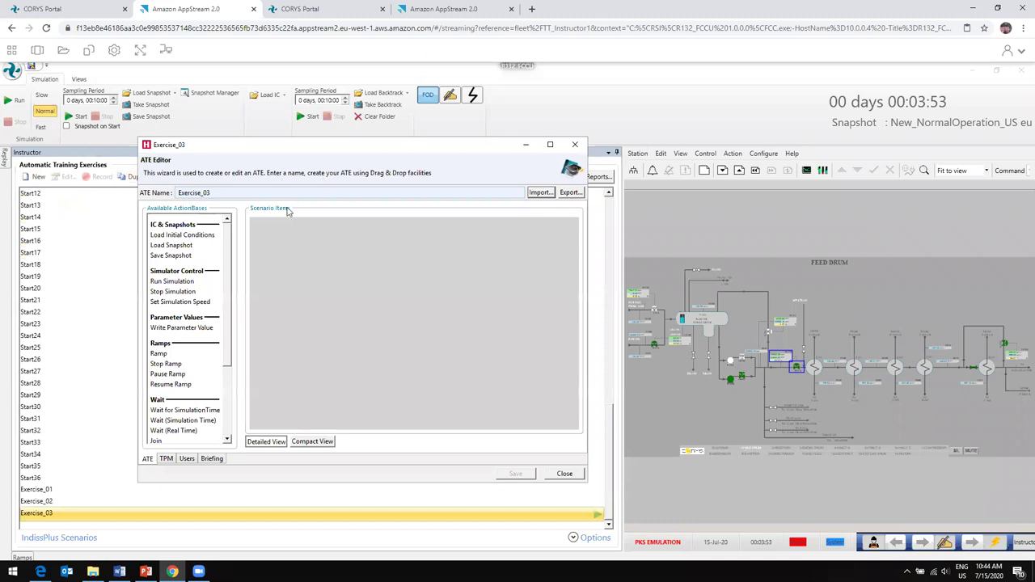
pyautogui.click(550, 146)
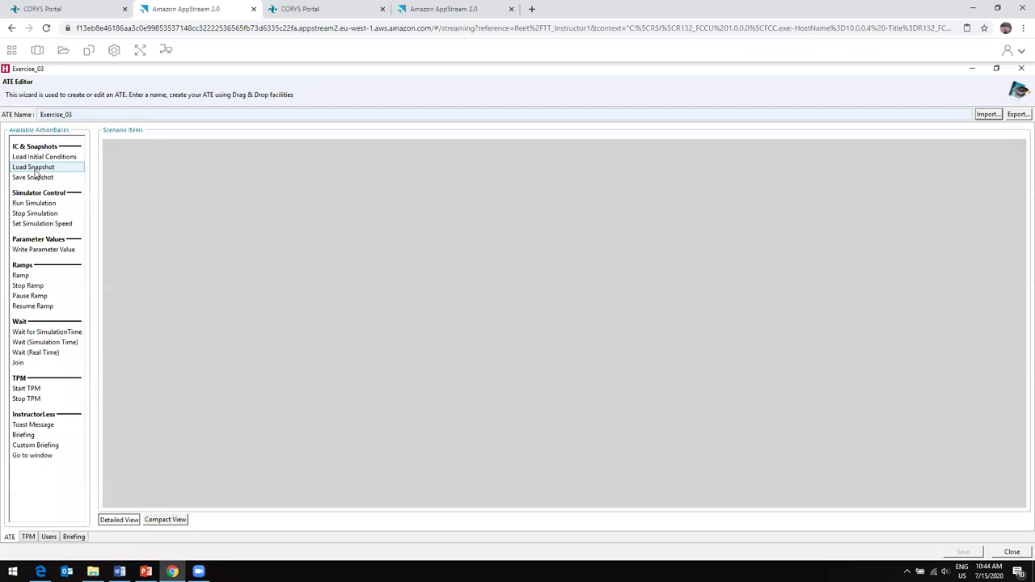
# Add a Load Snapshot action with New_NormalOperation_US eu as the new exercise's first scenario item, and restore the editor's window size.
pyautogui.moveTo(34, 172); pyautogui.dragTo(498, 181)
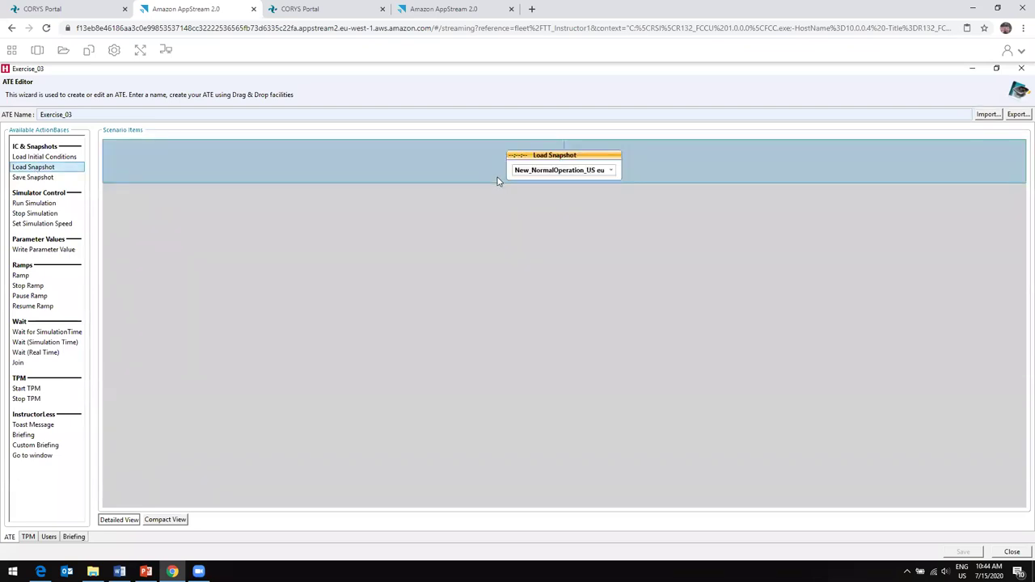
pyautogui.click(996, 68)
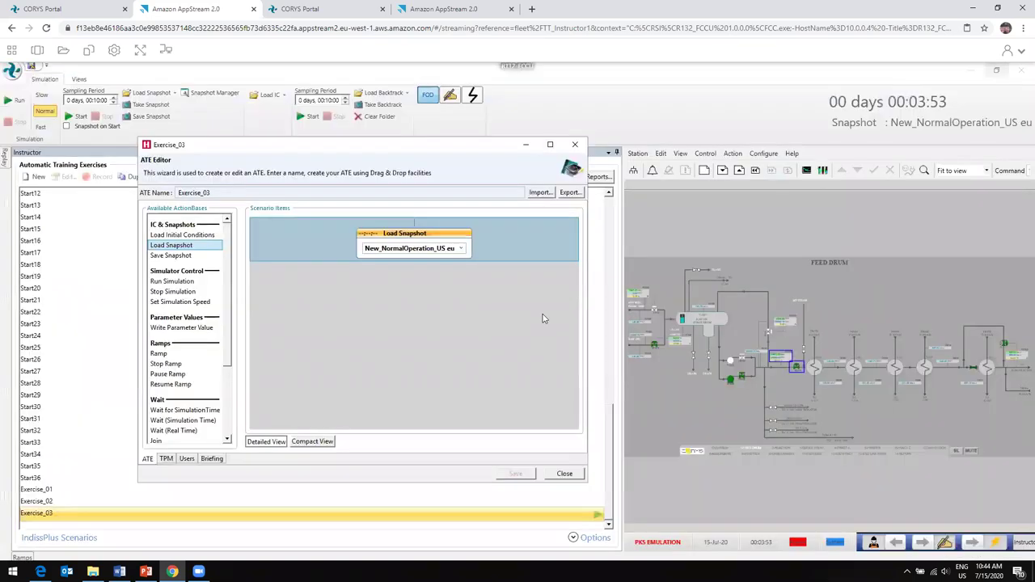